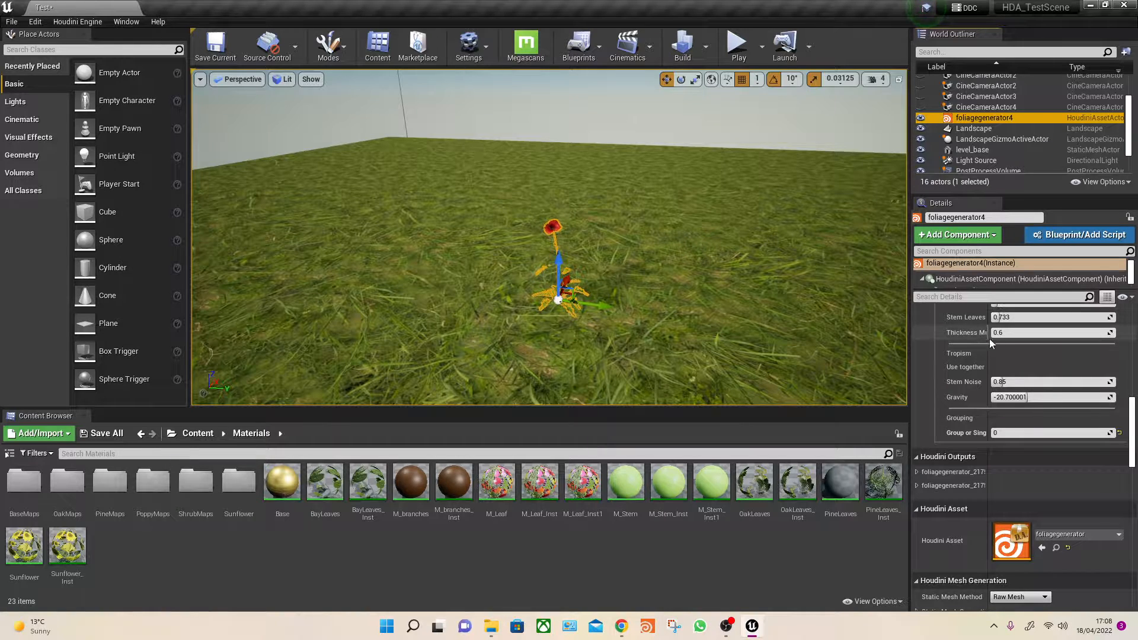
- Look over the foliagegenerator4 asset's Houdini Engine, Bake and flower parameter settings
scroll(989, 347, up, 5)
scroll(989, 347, up, 3)
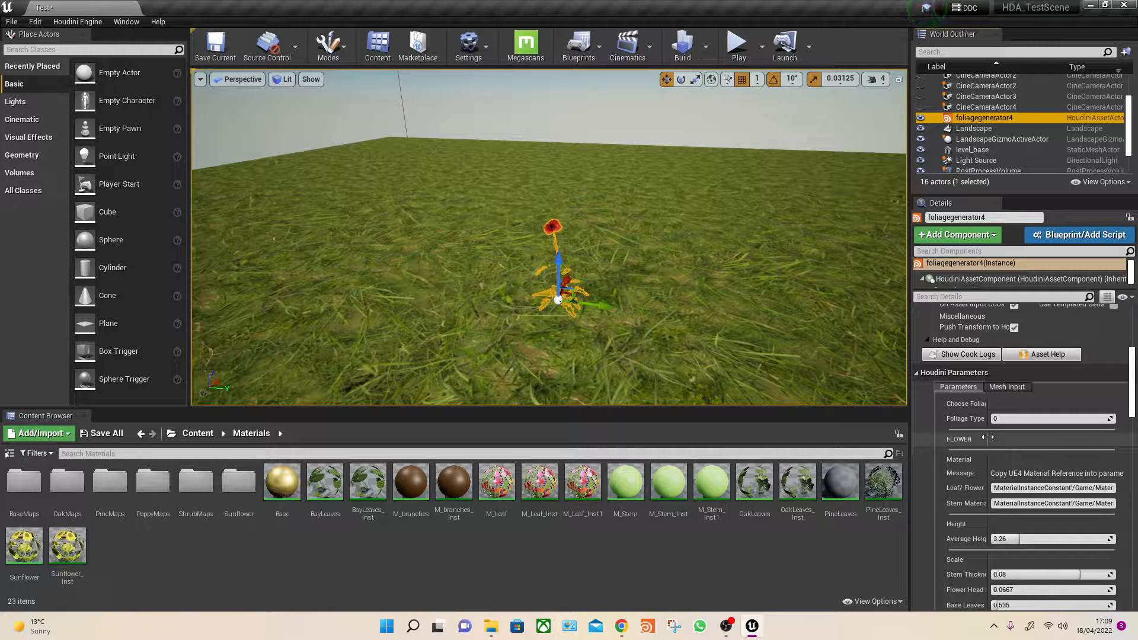
scroll(990, 436, down, 1)
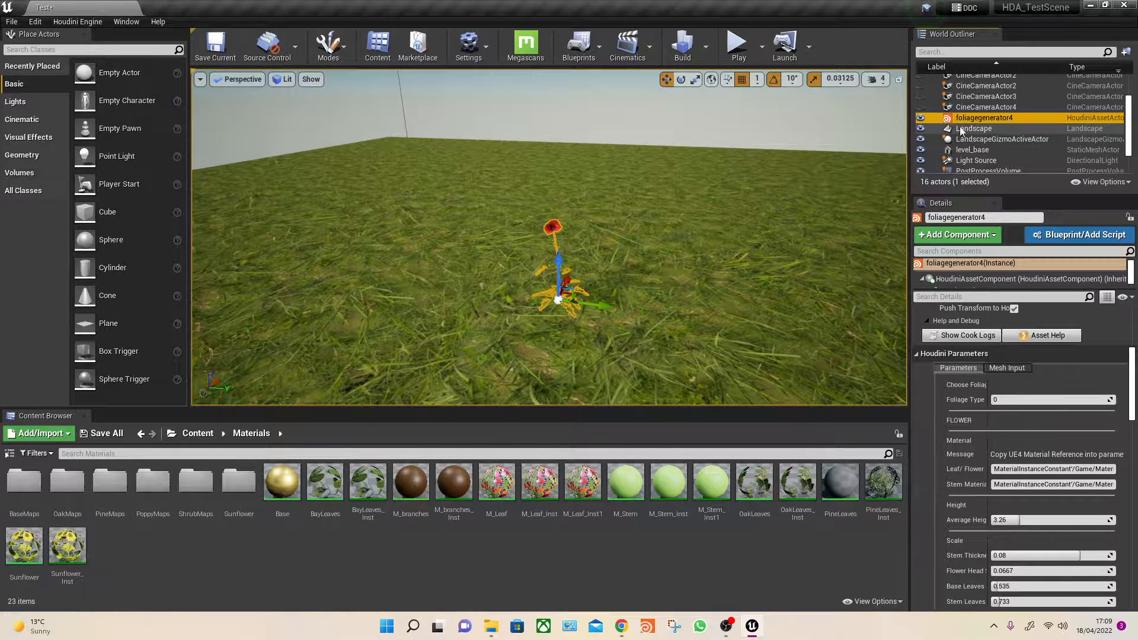
scroll(985, 449, up, 2)
scroll(985, 447, up, 7)
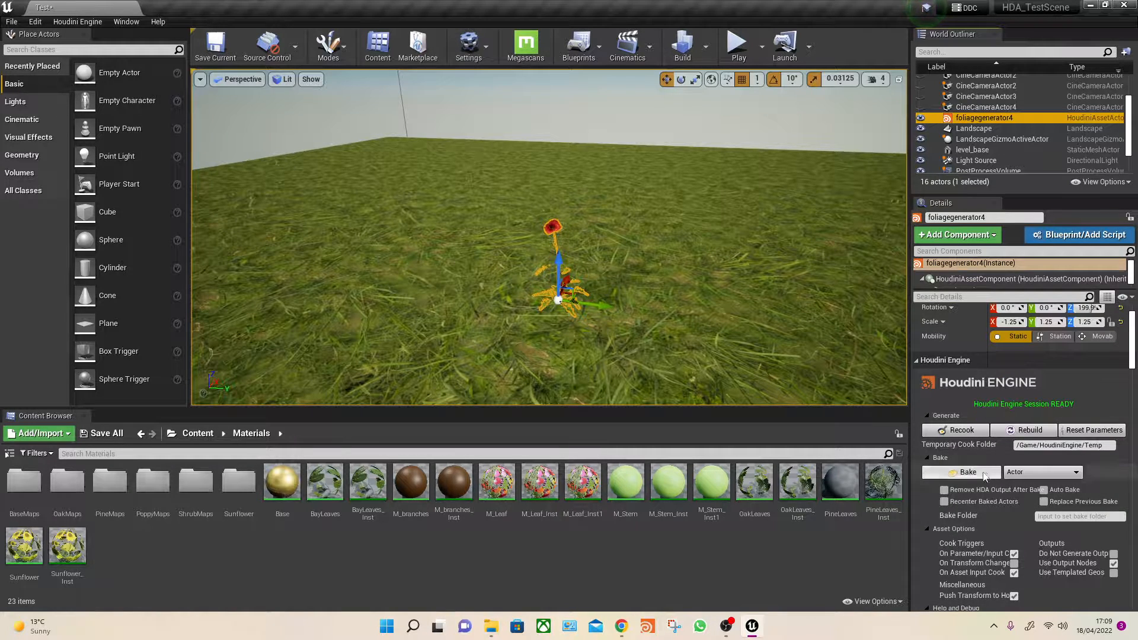
scroll(1000, 483, down, 8)
scroll(1000, 476, down, 3)
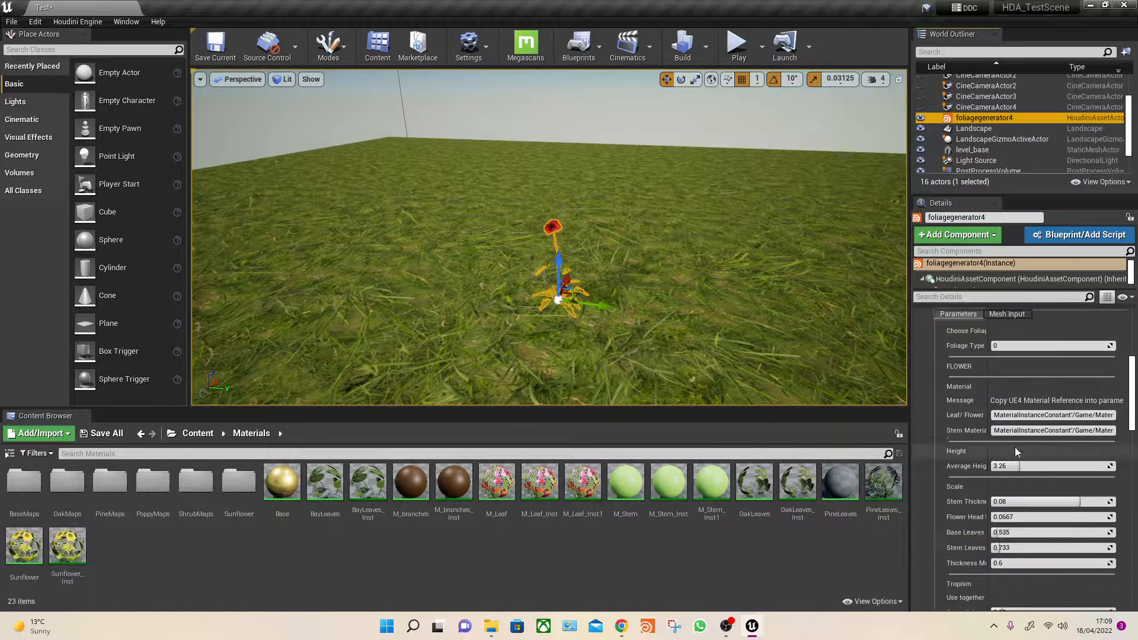
- Set the foliage generator's Foliage Type to 1 and view the generated tree from farther away
click(1002, 347)
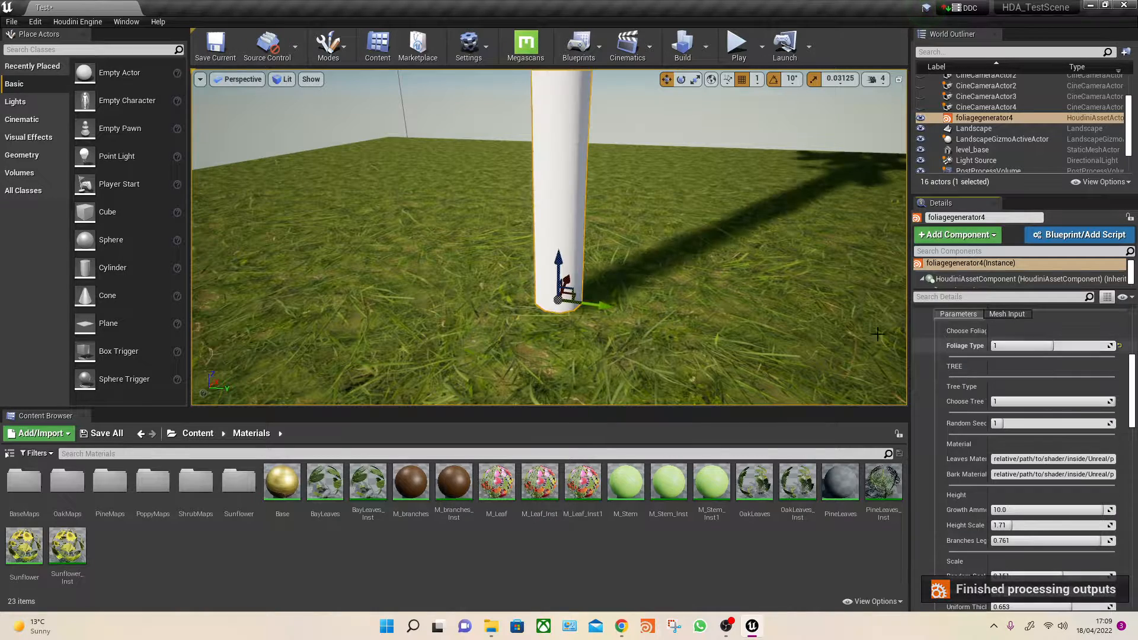
right_drag(735, 237, 788, 177)
key(s)
key(a)
right_drag(753, 309, 812, 267)
key(s)
- Set the Foliage Type to 2 and examine the generated shrub and its parameters
right_drag(711, 249, 699, 317)
key(w)
key(s)
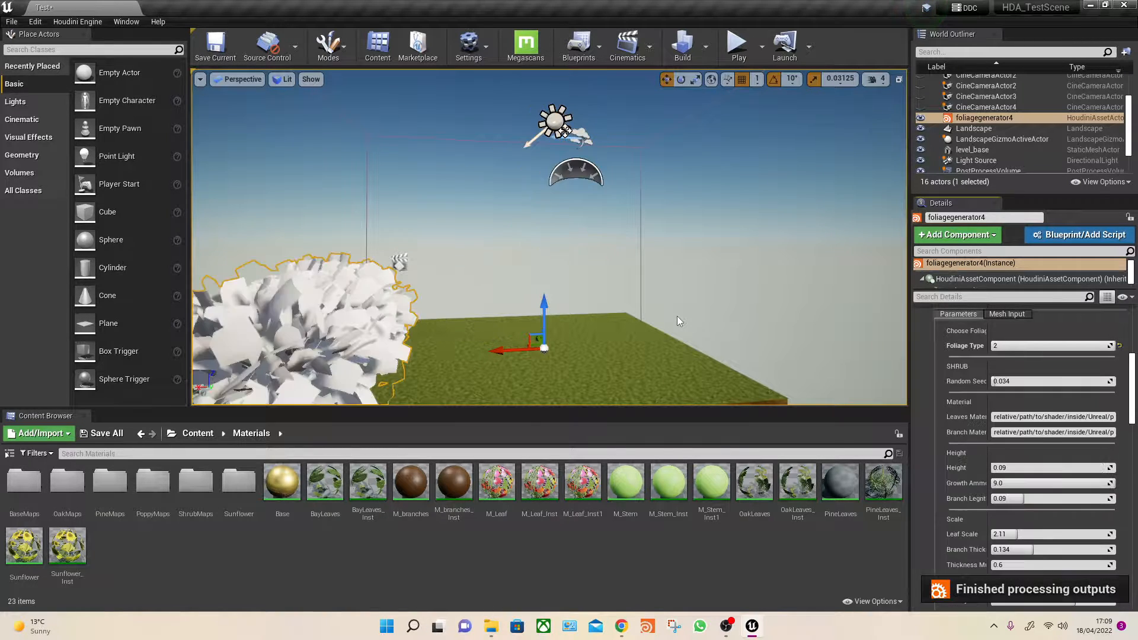
right_drag(677, 315, 570, 320)
scroll(1027, 452, down, 3)
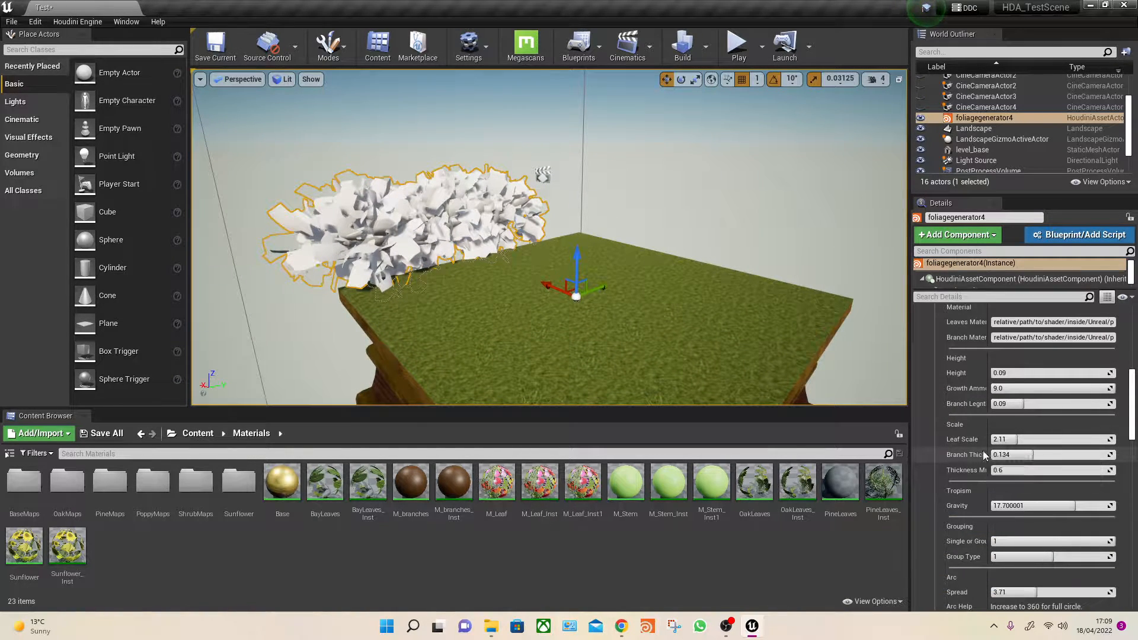
scroll(980, 462, down, 4)
- Set the Foliage Type to 0 for a flower and frame it from the side
scroll(970, 519, up, 9)
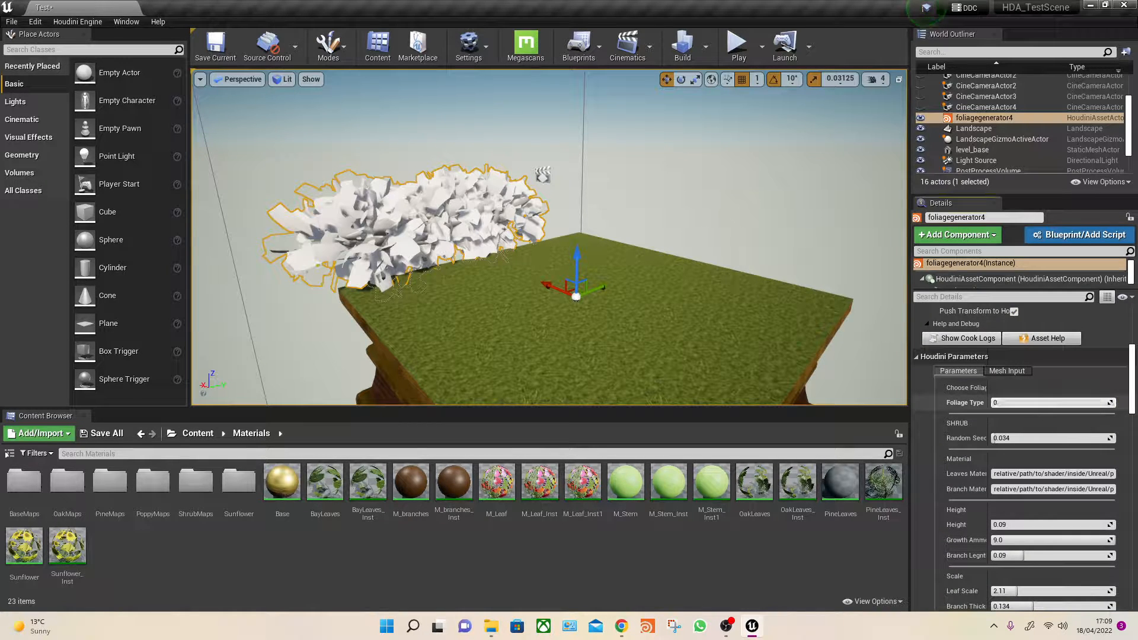
key(Return)
key(f)
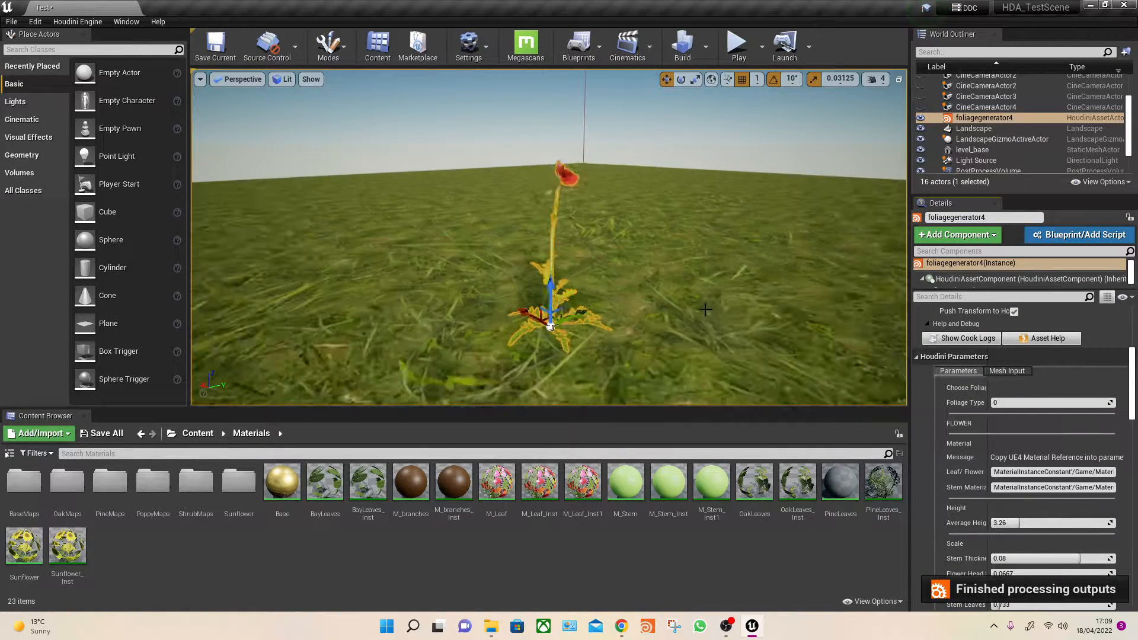
key(d)
right_drag(695, 290, 651, 290)
key(s)
key(w)
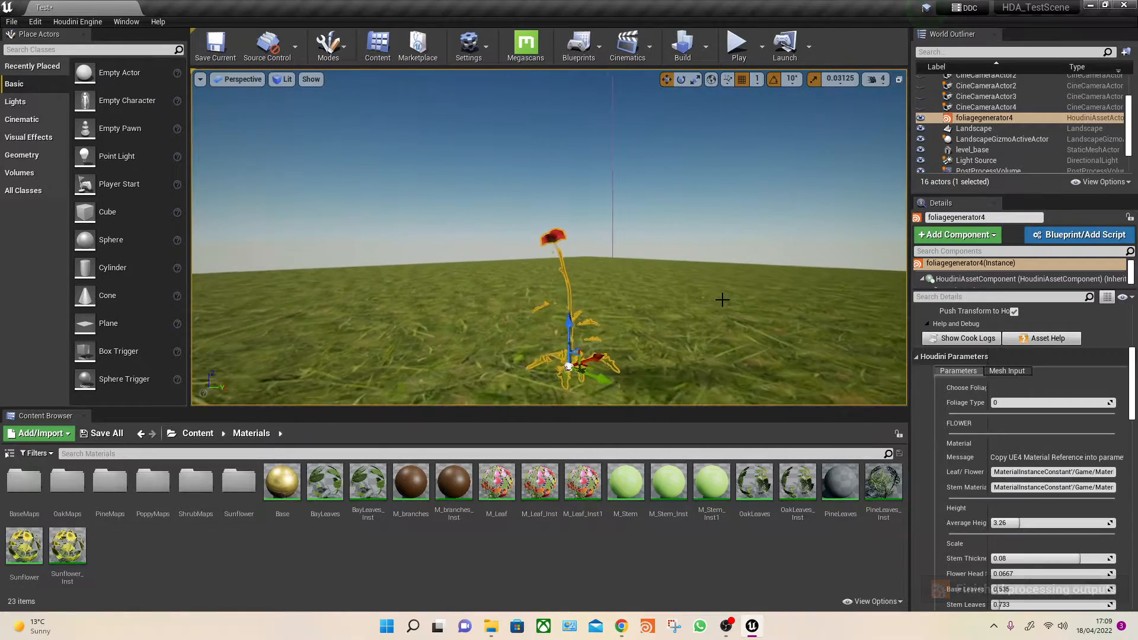
- Set the flower's Average Height to 4.800937
scroll(978, 473, down, 2)
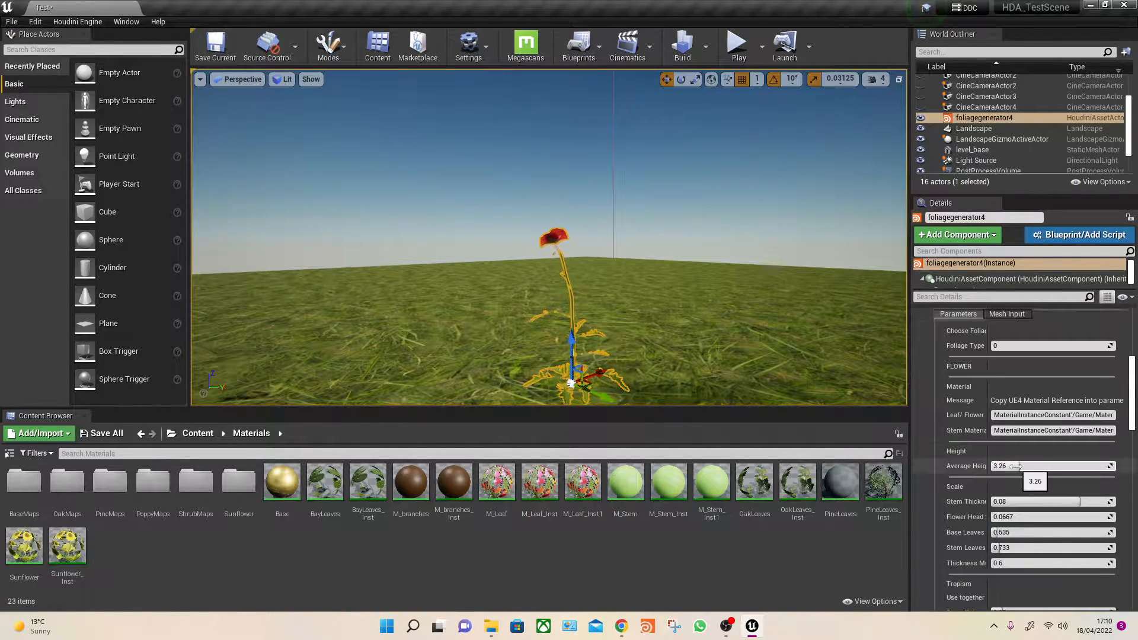
drag(1016, 466, 1026, 466)
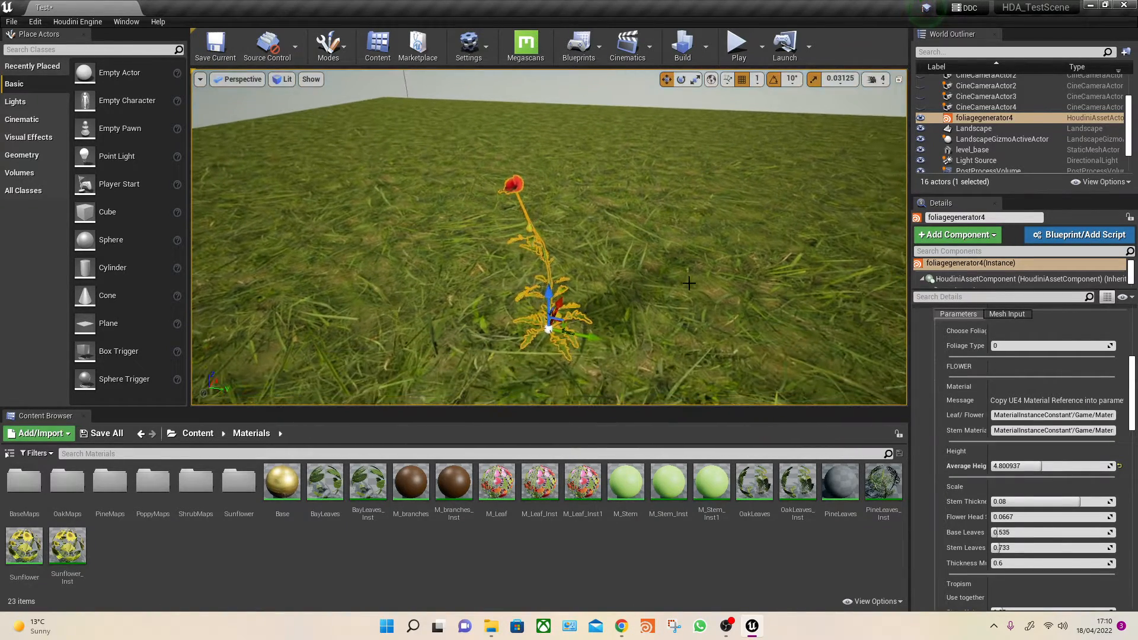
right_click(499, 496)
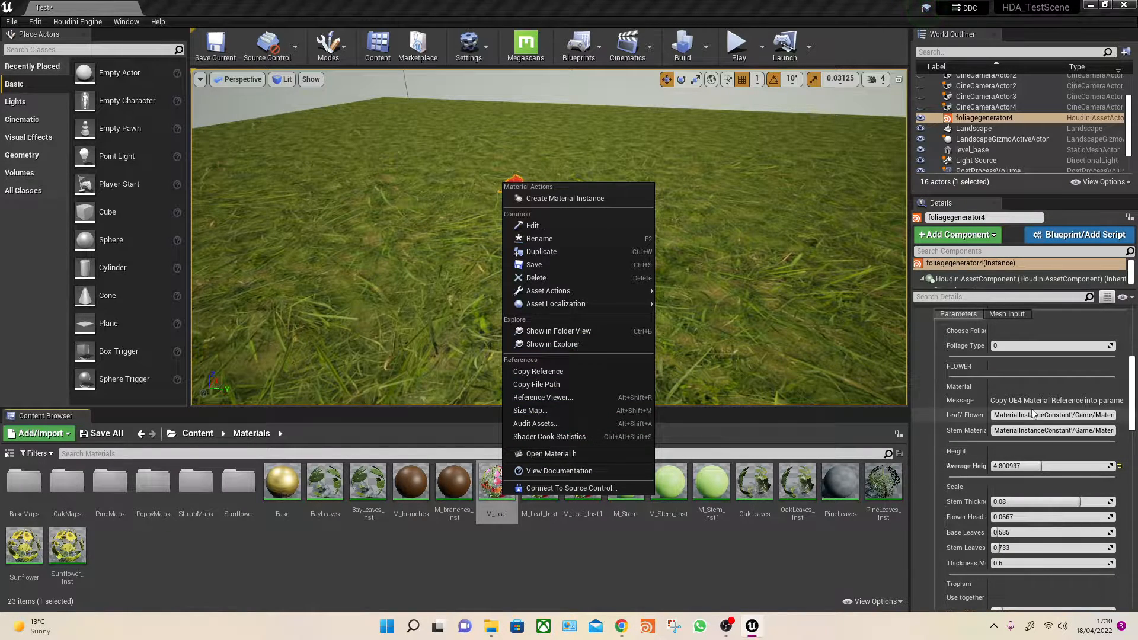
click(930, 379)
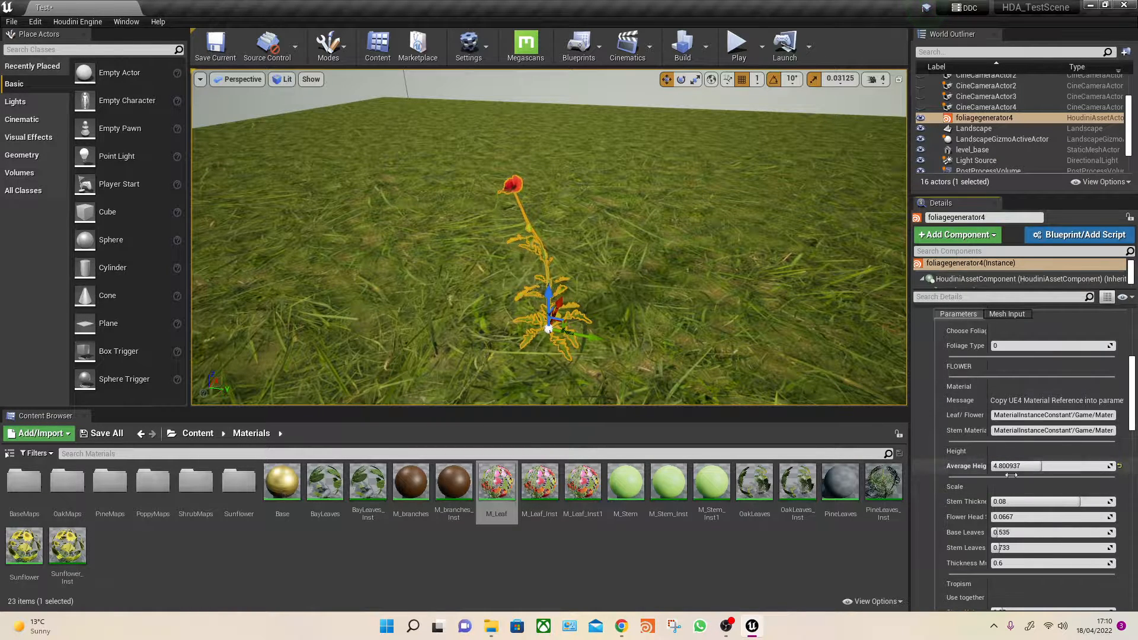
- Widen the name column of the Houdini parameters so the Scale and Tropism labels can be read in full
scroll(1016, 486, down, 1)
scroll(1007, 474, down, 4)
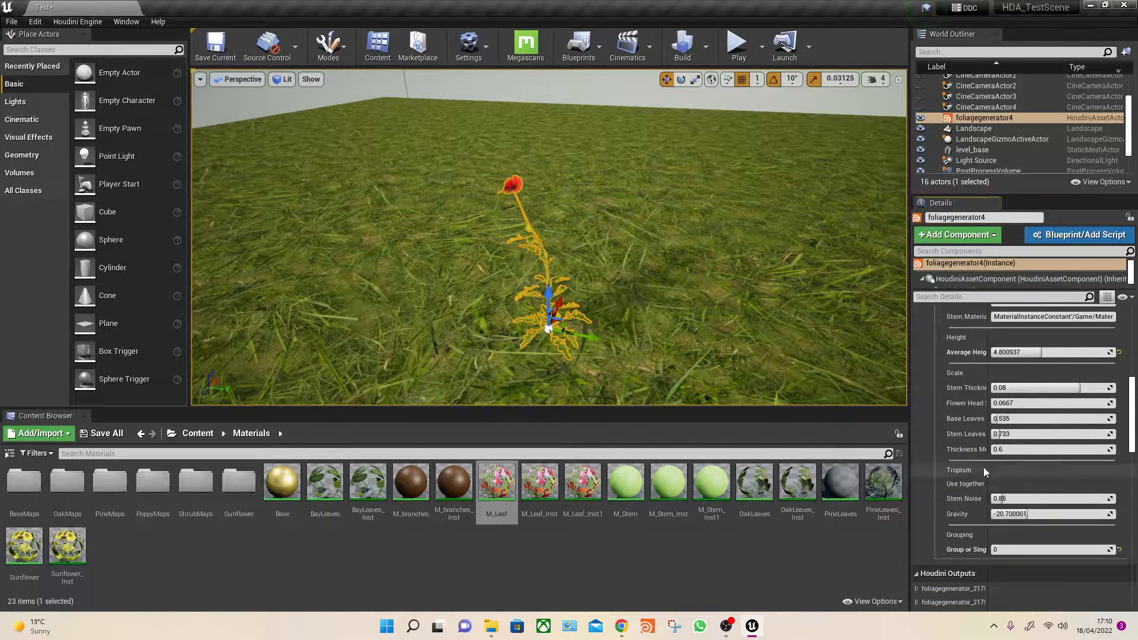
scroll(978, 451, down, 2)
scroll(972, 415, down, 2)
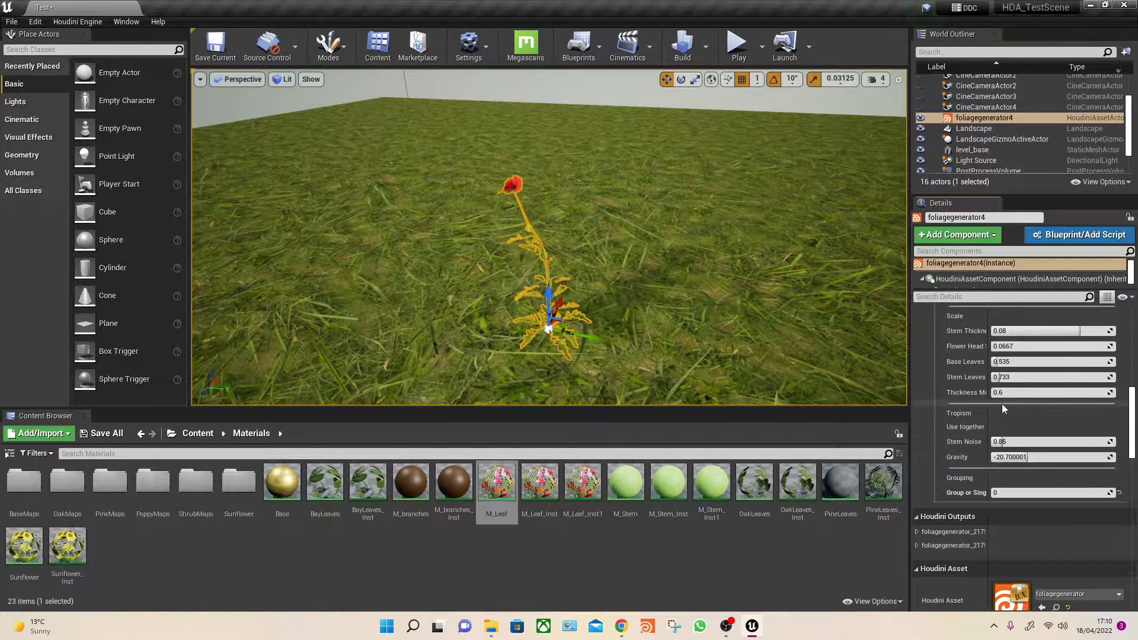
scroll(1001, 404, up, 2)
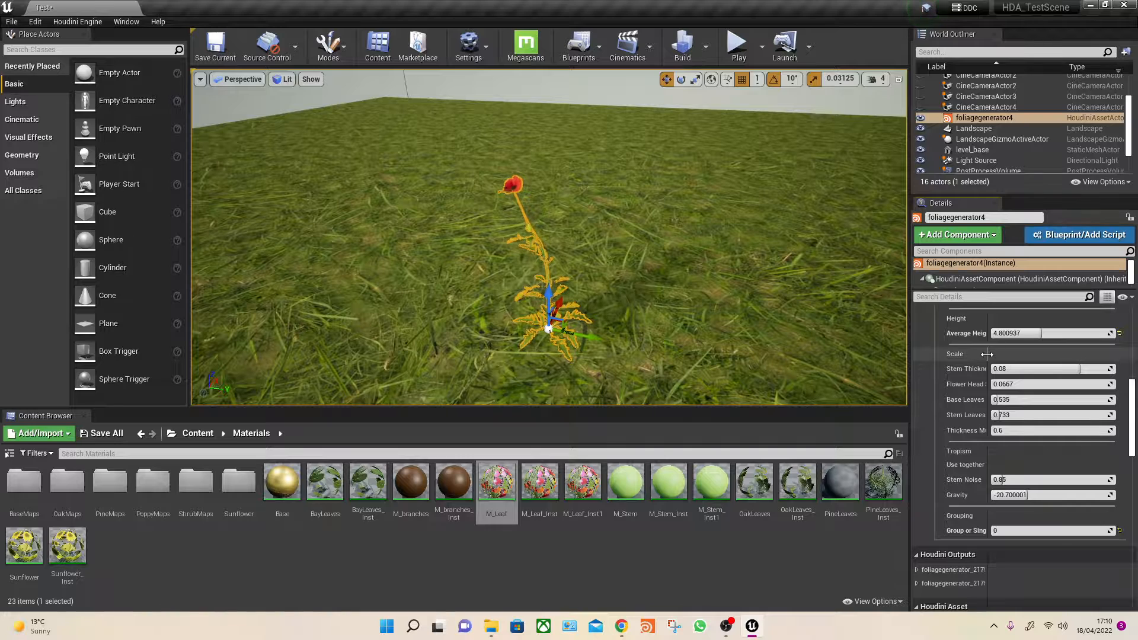
drag(986, 354, 1013, 357)
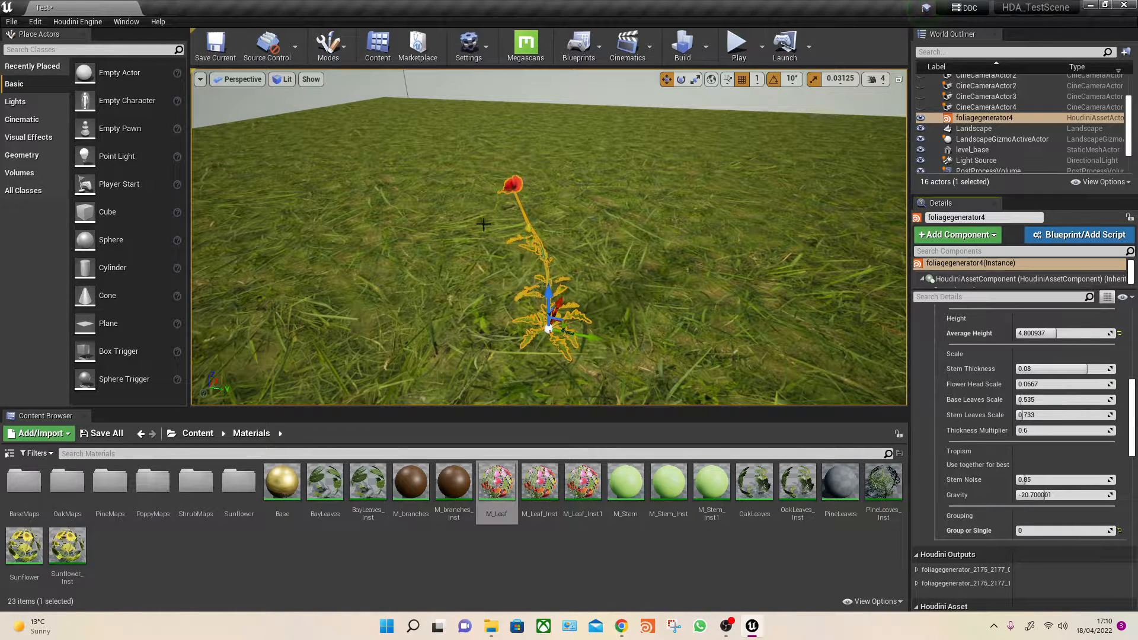
- Set the flower's Stem Noise to 2.129619 and its Gravity to 5.366278, keeping foliagegenerator4 selected
scroll(994, 415, up, 3)
scroll(995, 415, down, 3)
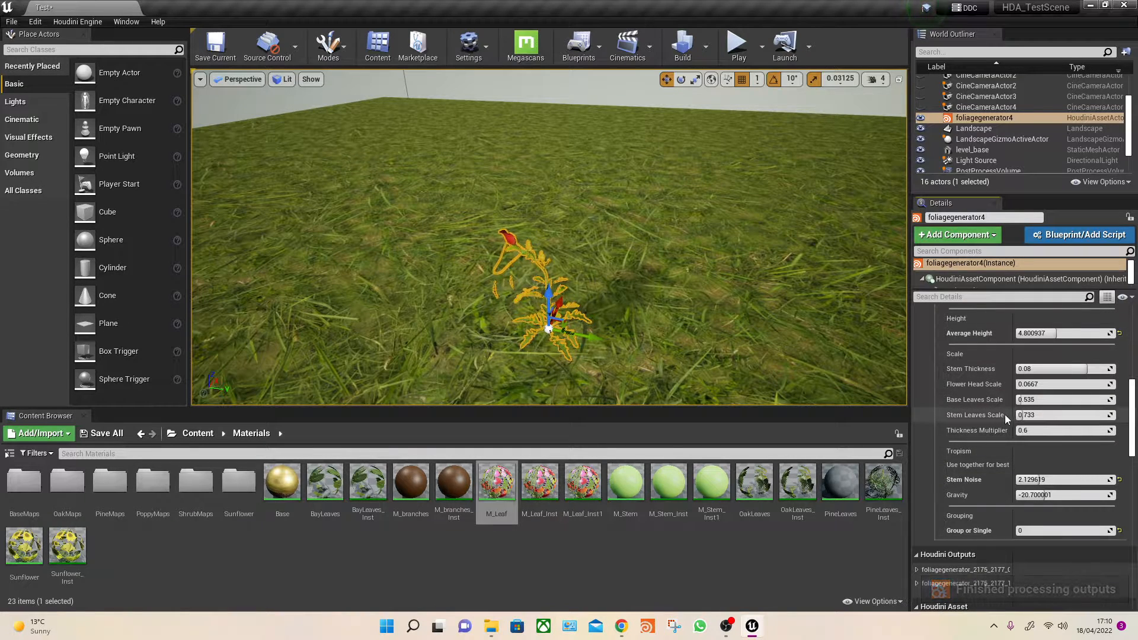
key(ctrl+z)
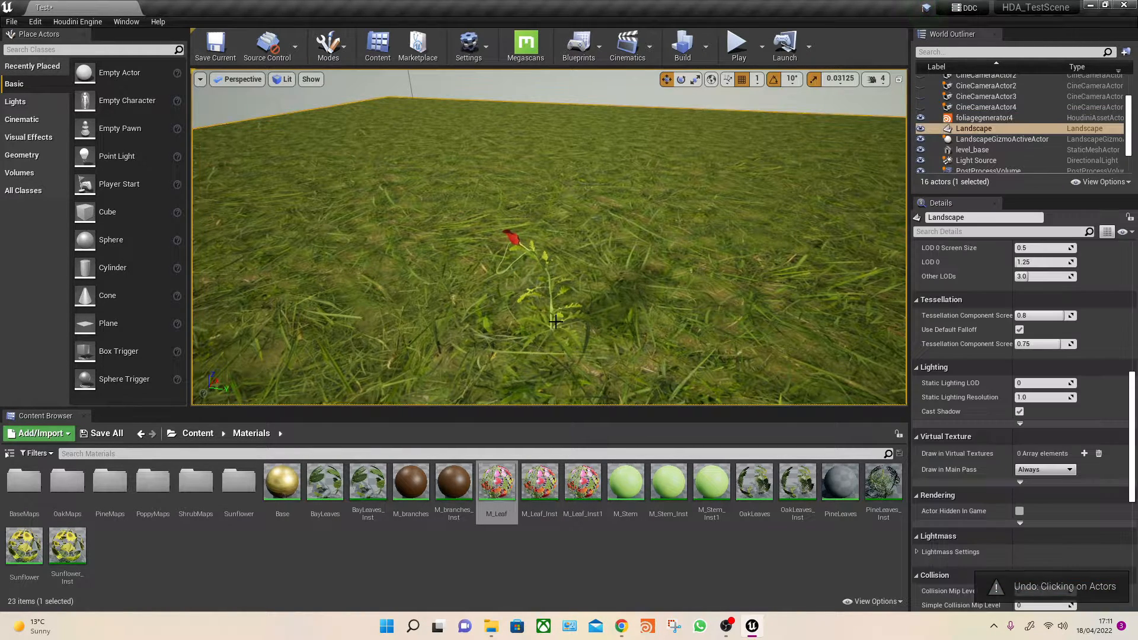
click(556, 320)
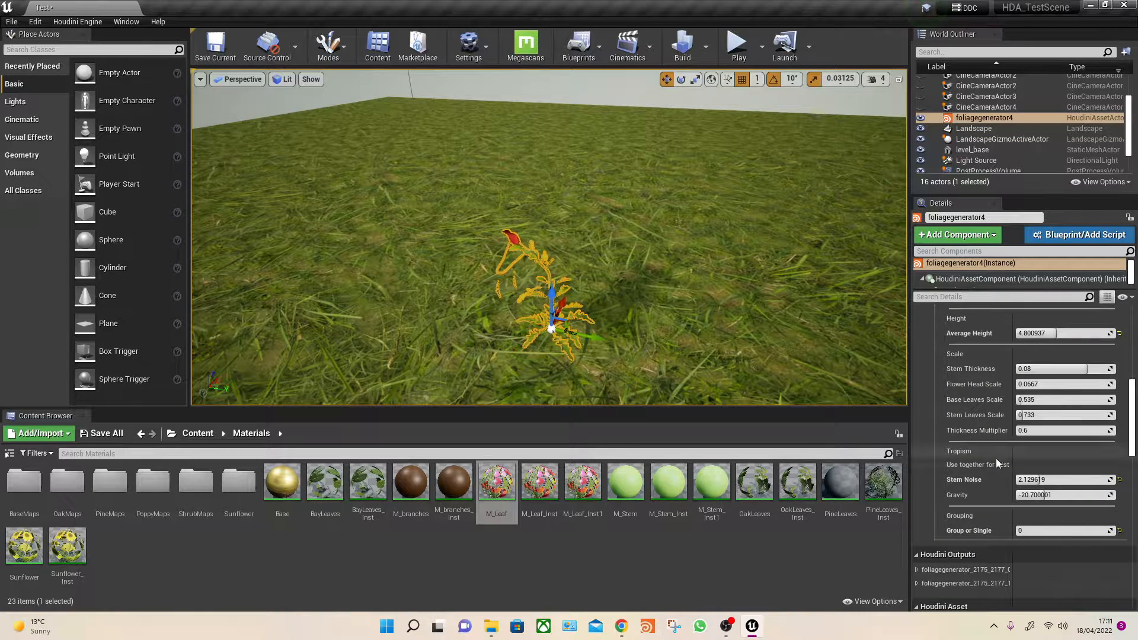
drag(1045, 495, 1070, 495)
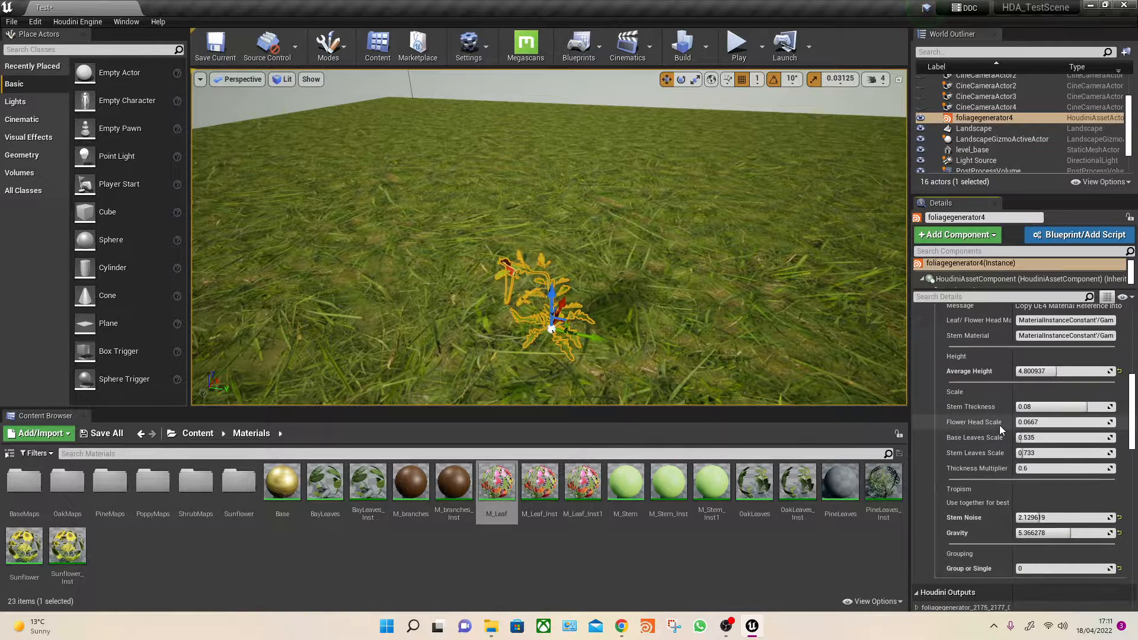
- Set Group or Single to 1 to generate a group of flowers and view the whole group
scroll(1007, 468, down, 1)
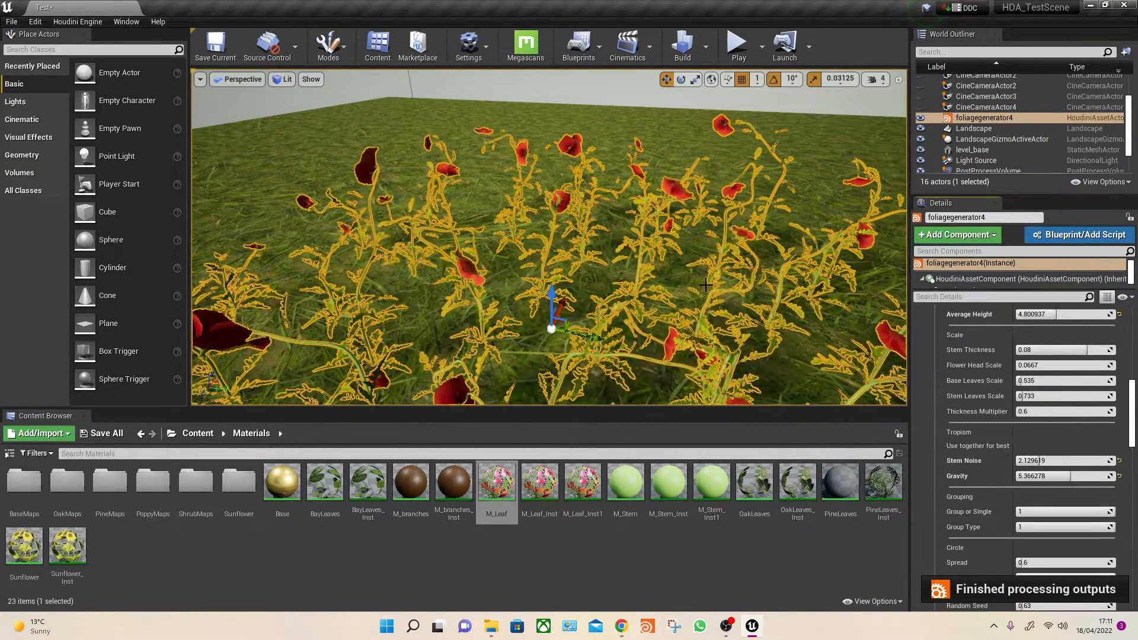
mouse_move(711, 266)
right_down()
mouse_move(719, 254)
mouse_move(712, 276)
right_up()
key(s)
key(w)
key(s)
- Set the circular flower group's Spread to 4.509945 and its Random Seed to 3.769805
scroll(1034, 515, down, 4)
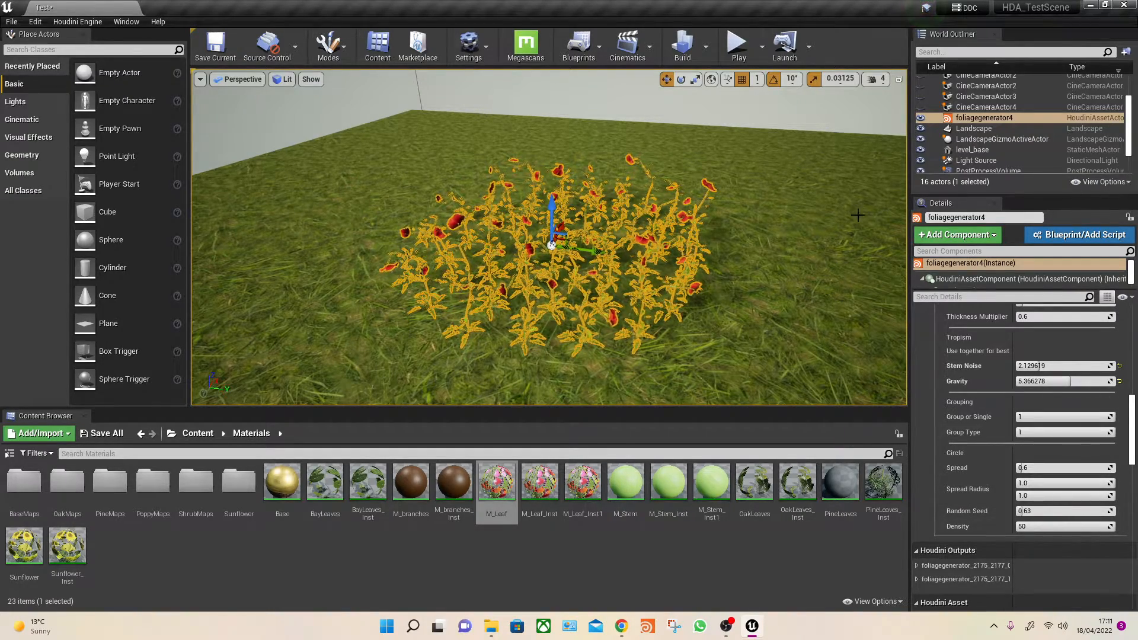
drag(1032, 466, 1061, 467)
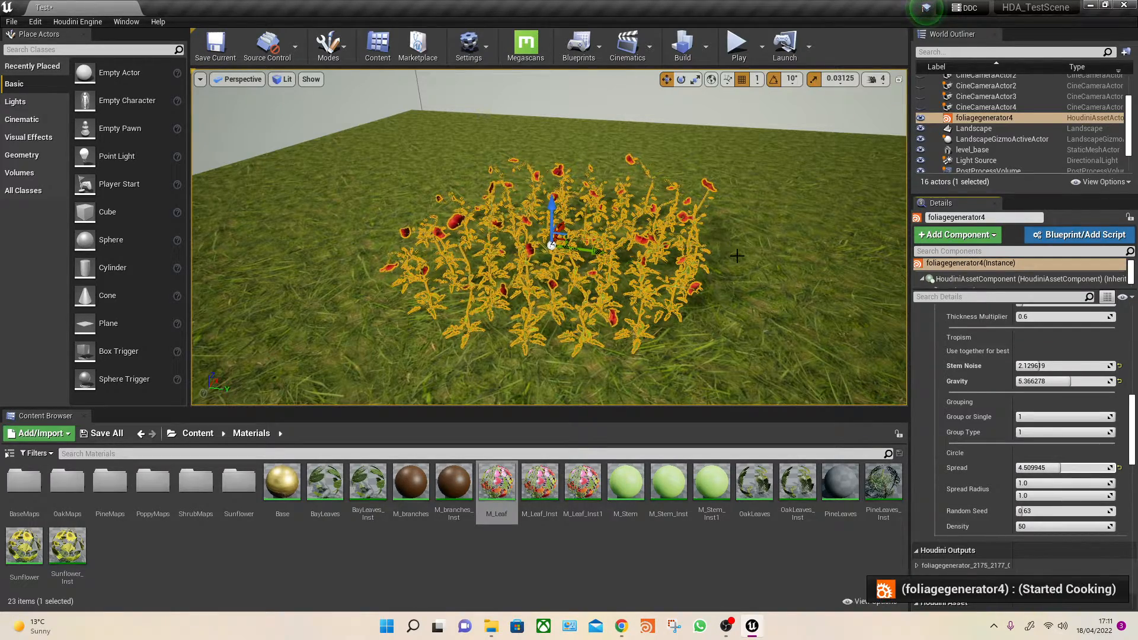
mouse_move(740, 255)
right_down()
mouse_move(748, 247)
mouse_move(739, 256)
right_up()
key(s)
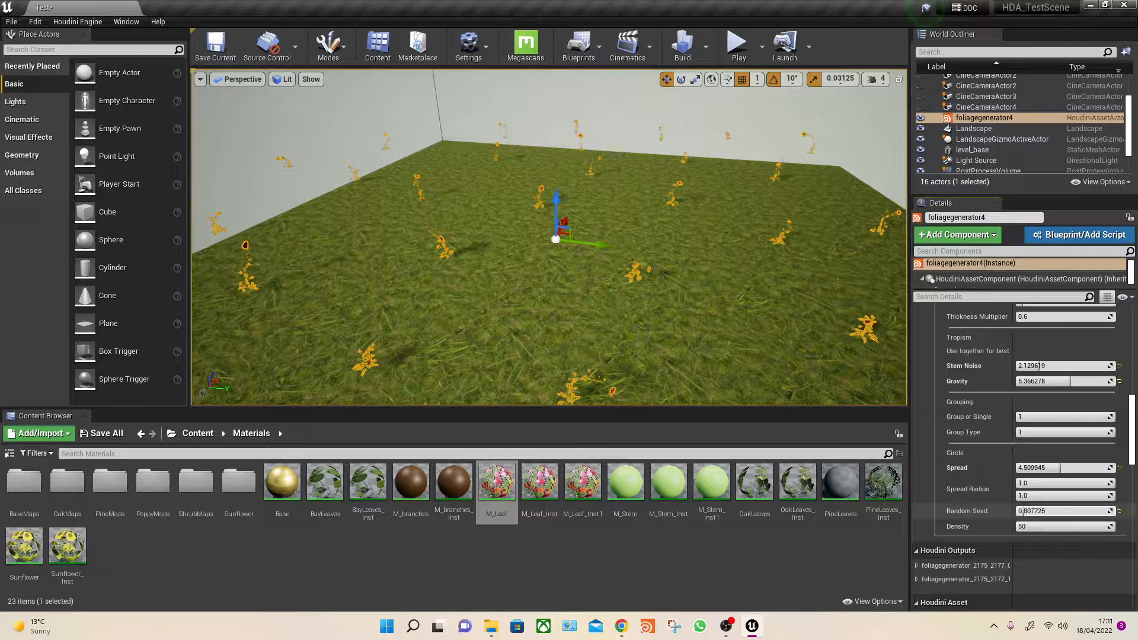
drag(1024, 511, 1052, 511)
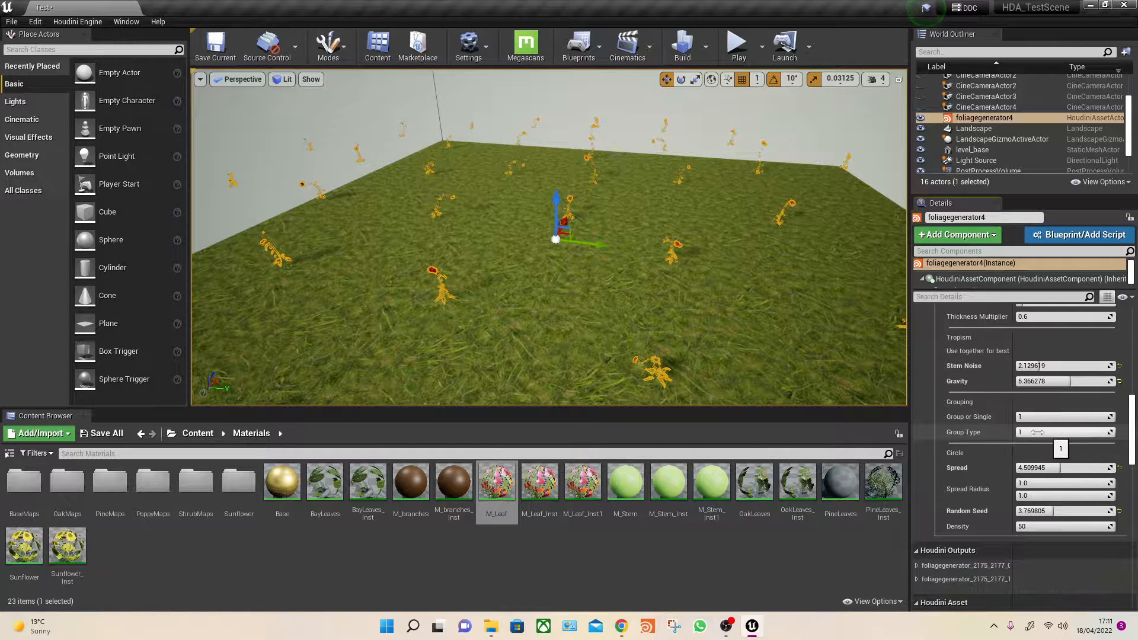
- Set the Group Type to 0 for a line of flowers and its Spread Jitter to 1.007107
drag(1090, 432, 1043, 432)
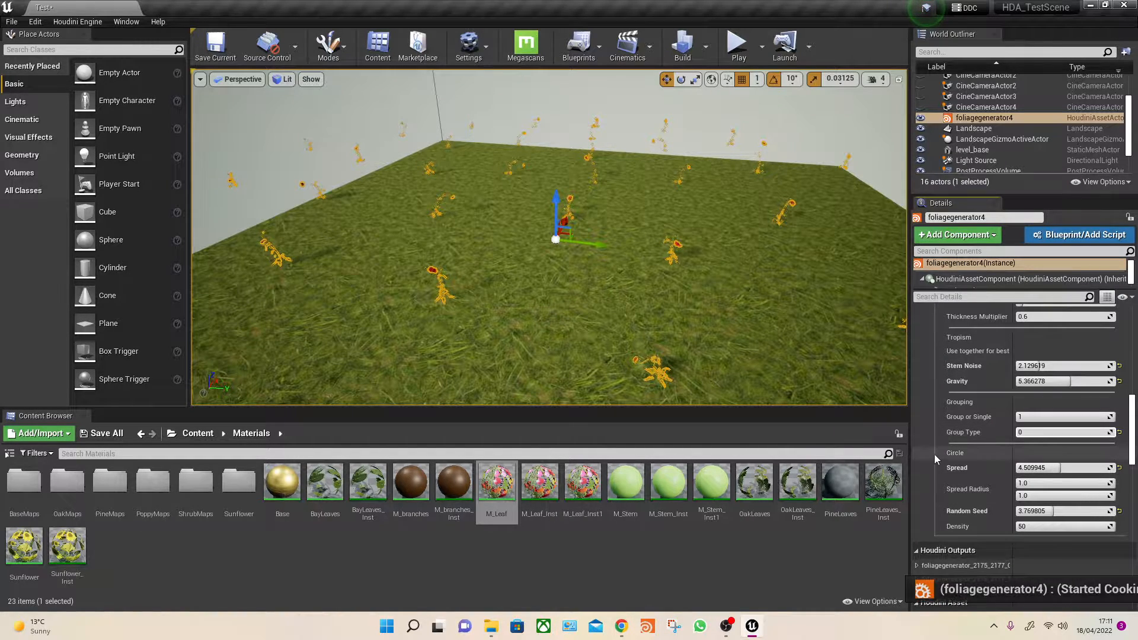
key(d)
right_drag(685, 250, 485, 255)
key(w)
key(s)
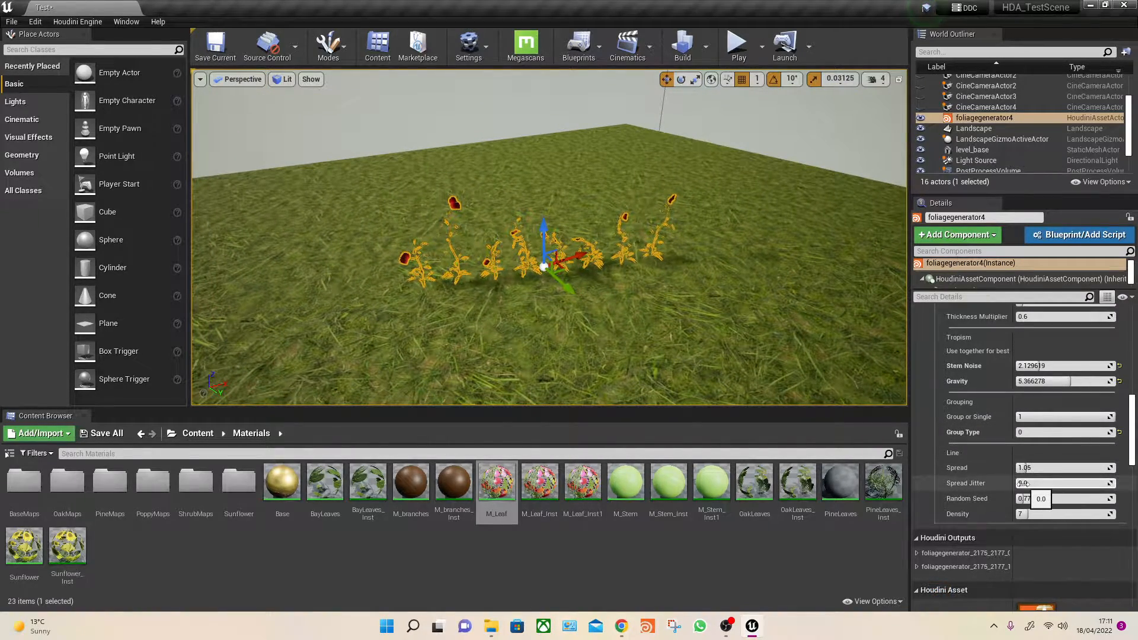
drag(1031, 483, 1035, 483)
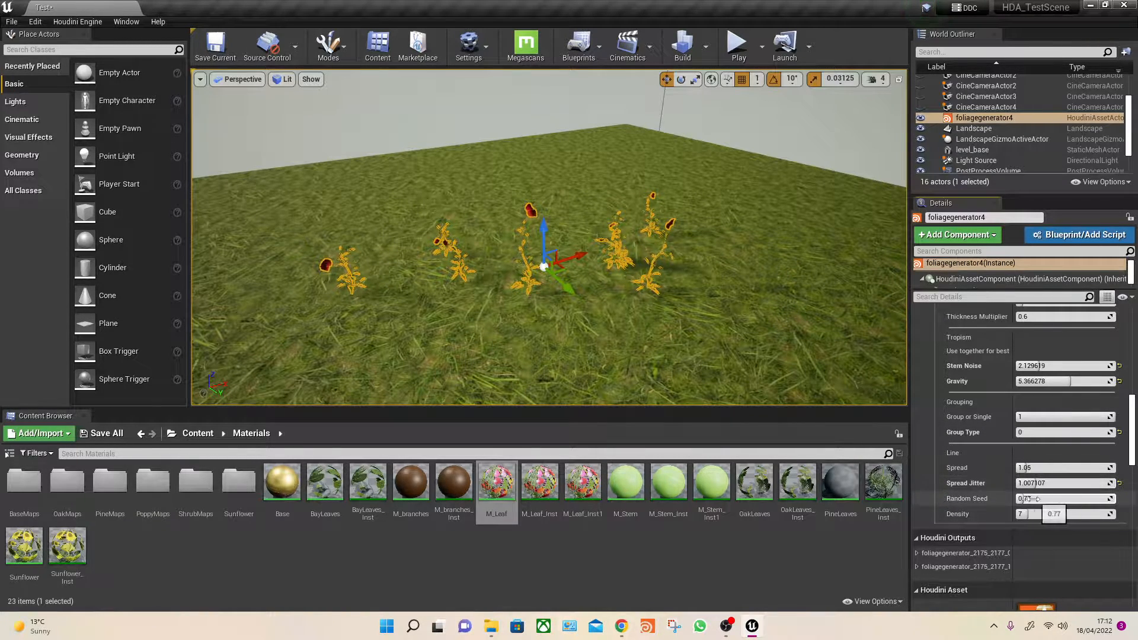
- Open the Mesh Input parameters and examine the flower head and base leaf geometry file settings alongside the flowers
scroll(984, 457, up, 10)
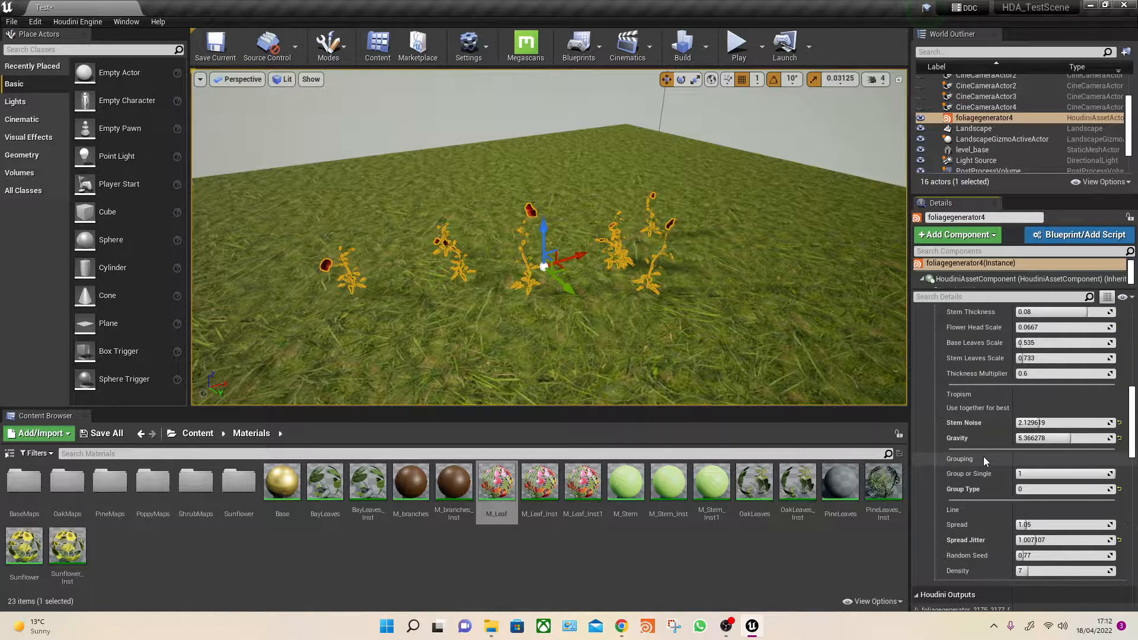
scroll(984, 456, up, 2)
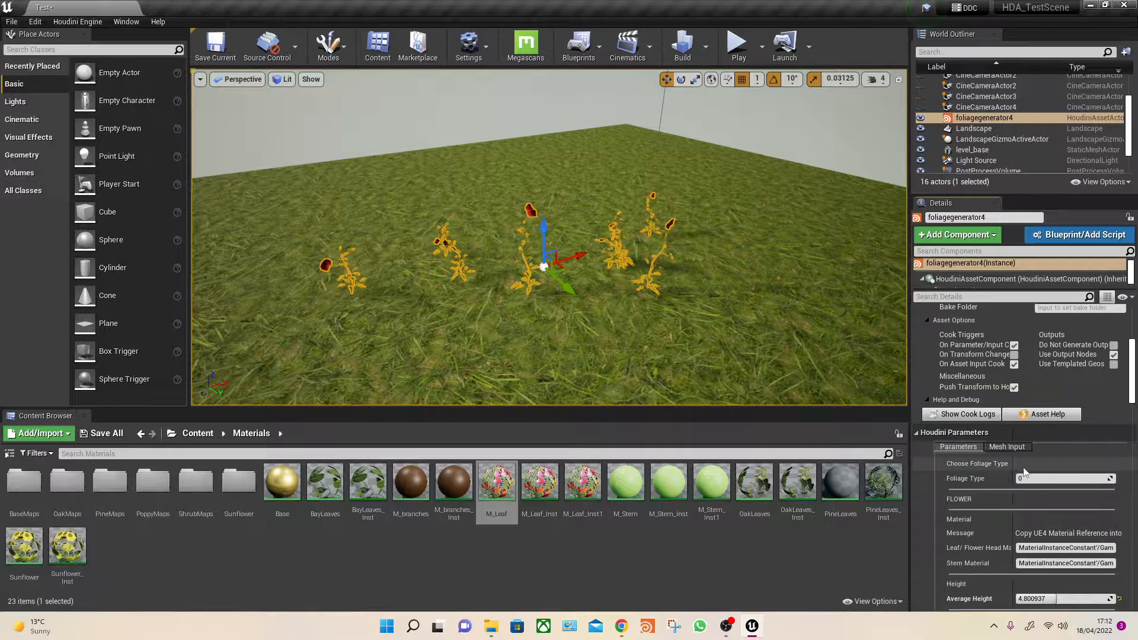
click(1009, 447)
scroll(1019, 468, down, 10)
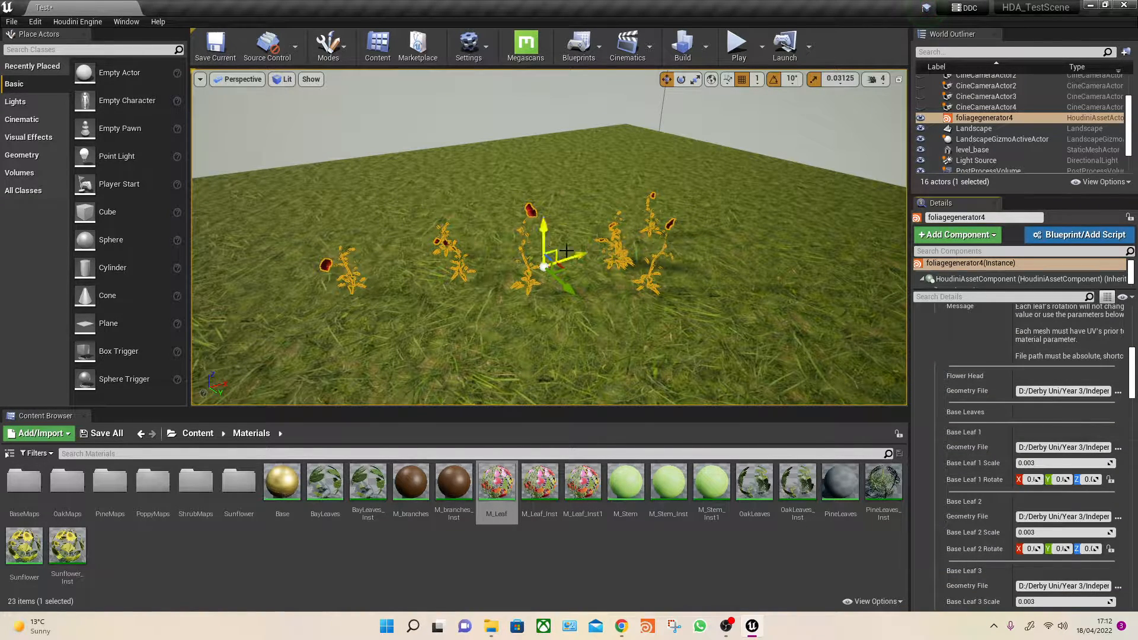
scroll(665, 269, up, 6)
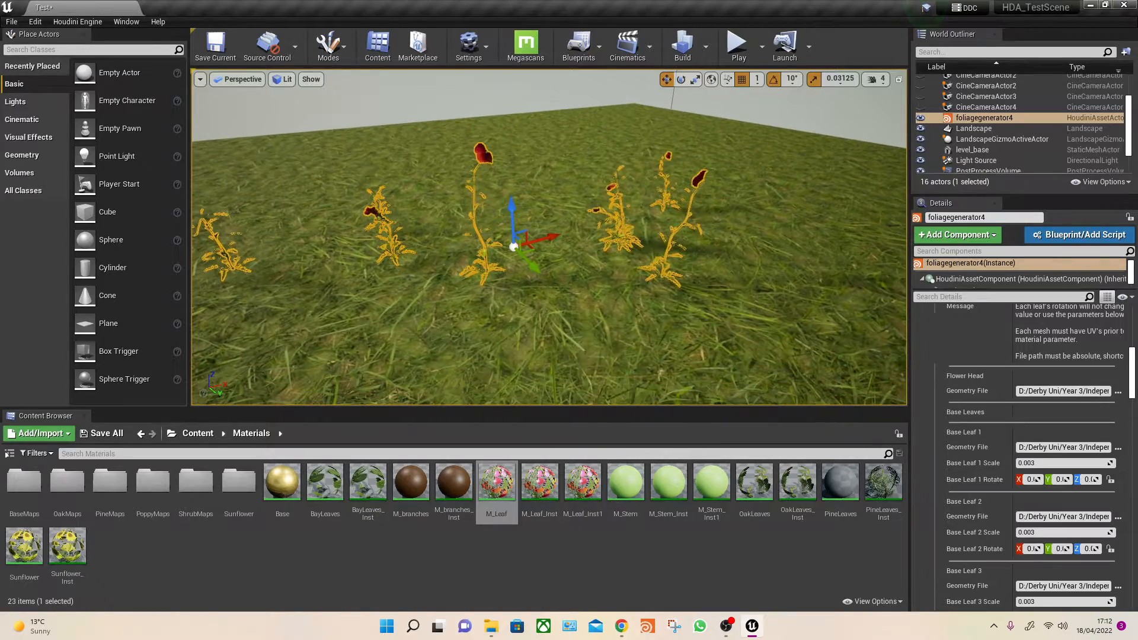
scroll(645, 267, up, 3)
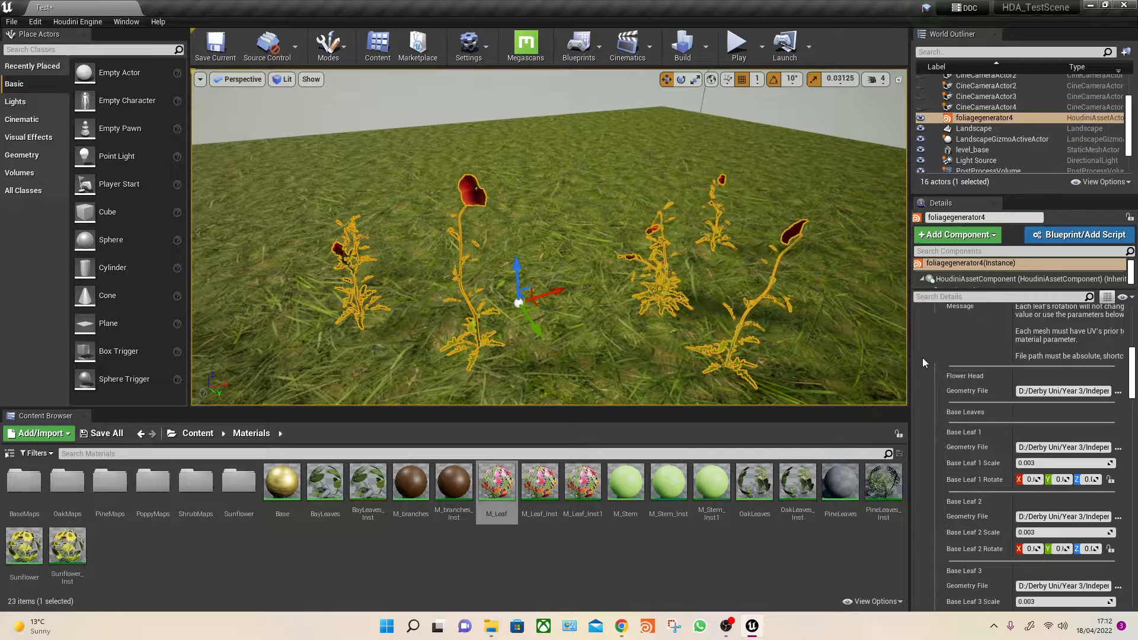
- Browse the available geometry files for Base Leaf 1 and close the file picker without choosing one
scroll(986, 446, down, 2)
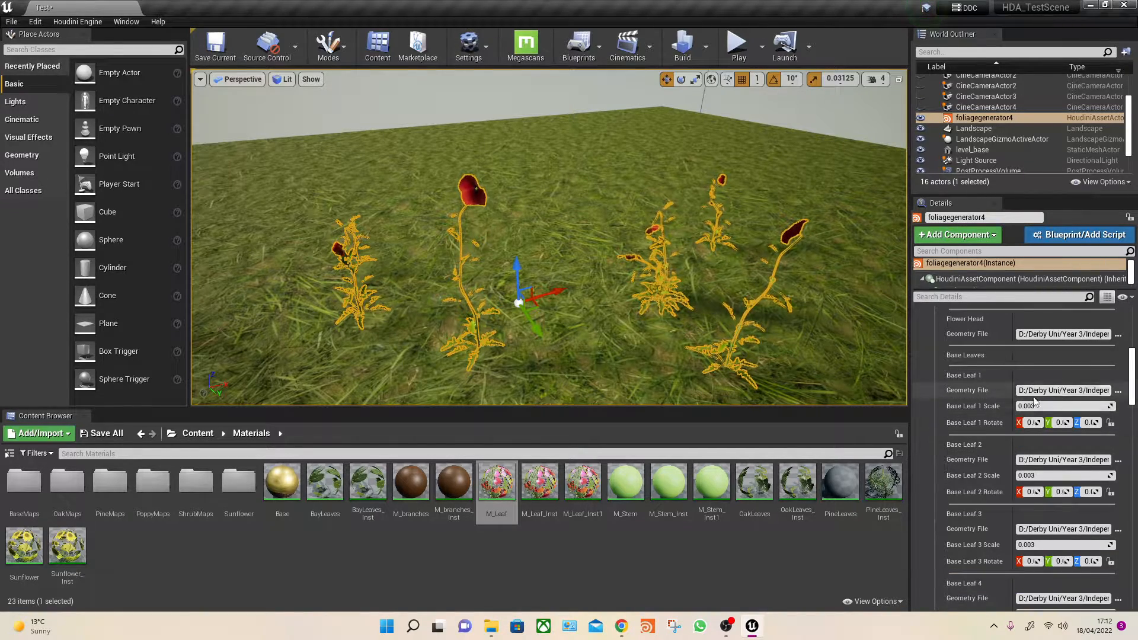
click(1118, 391)
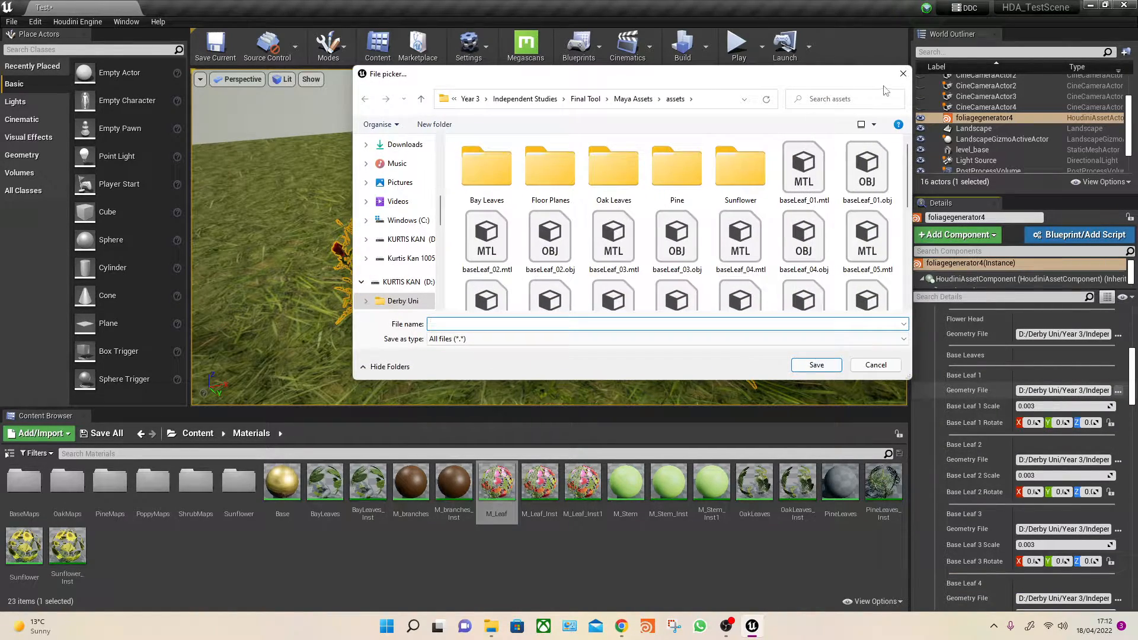
click(902, 73)
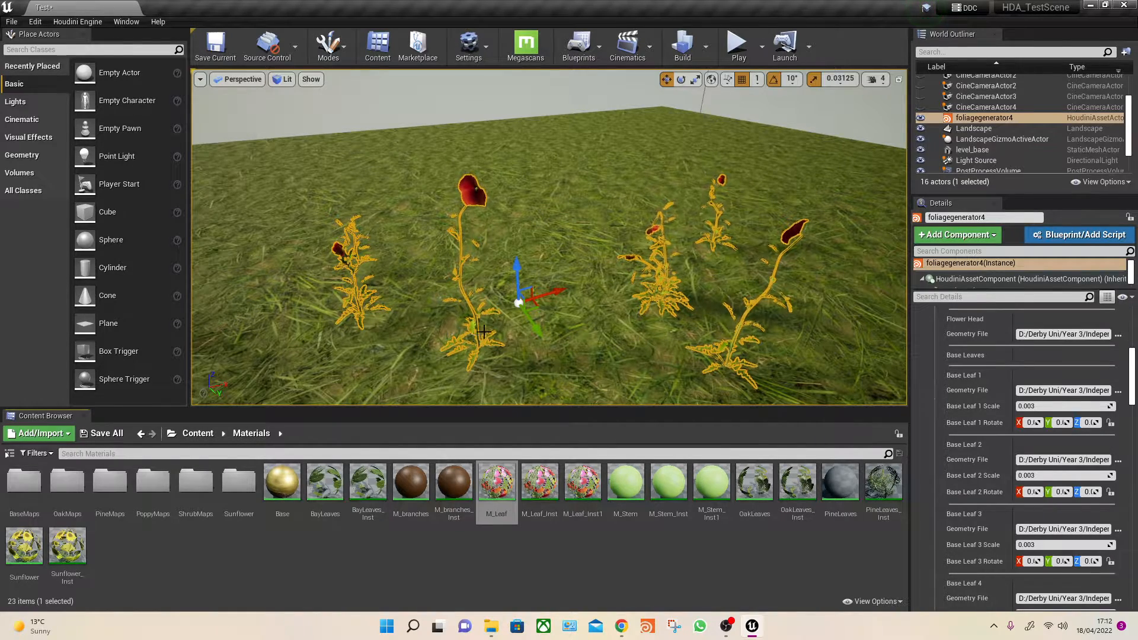
- Examine the flower's base leaf and stem leaf mesh settings and the important notes on mesh requirements
scroll(1008, 412, down, 5)
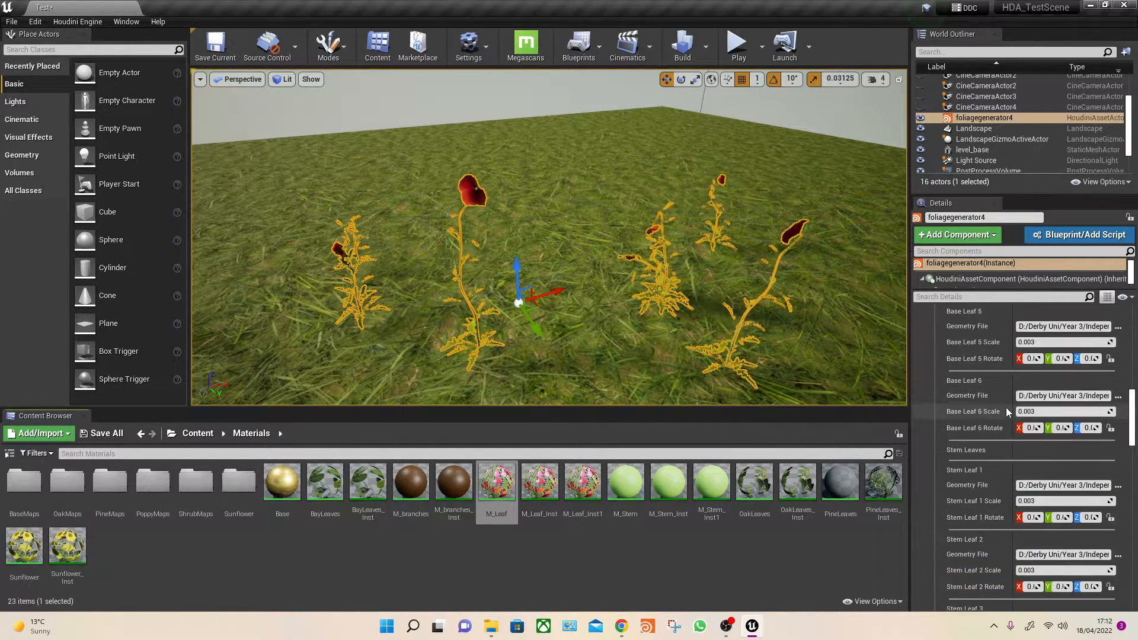
scroll(1008, 412, down, 3)
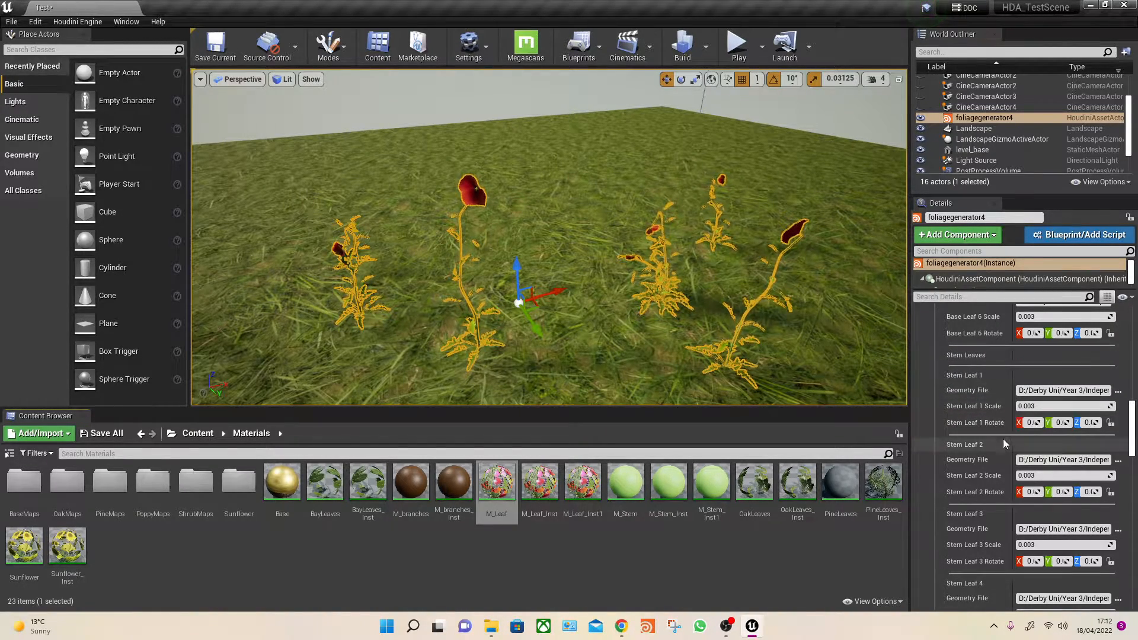
scroll(1031, 447, down, 2)
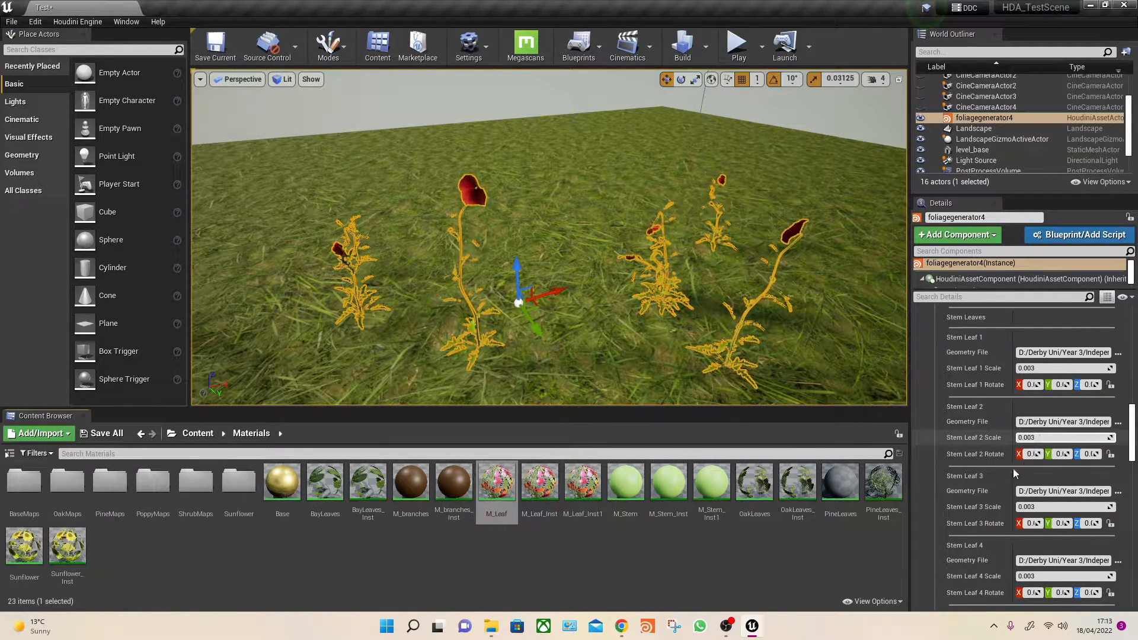
scroll(1005, 453, up, 4)
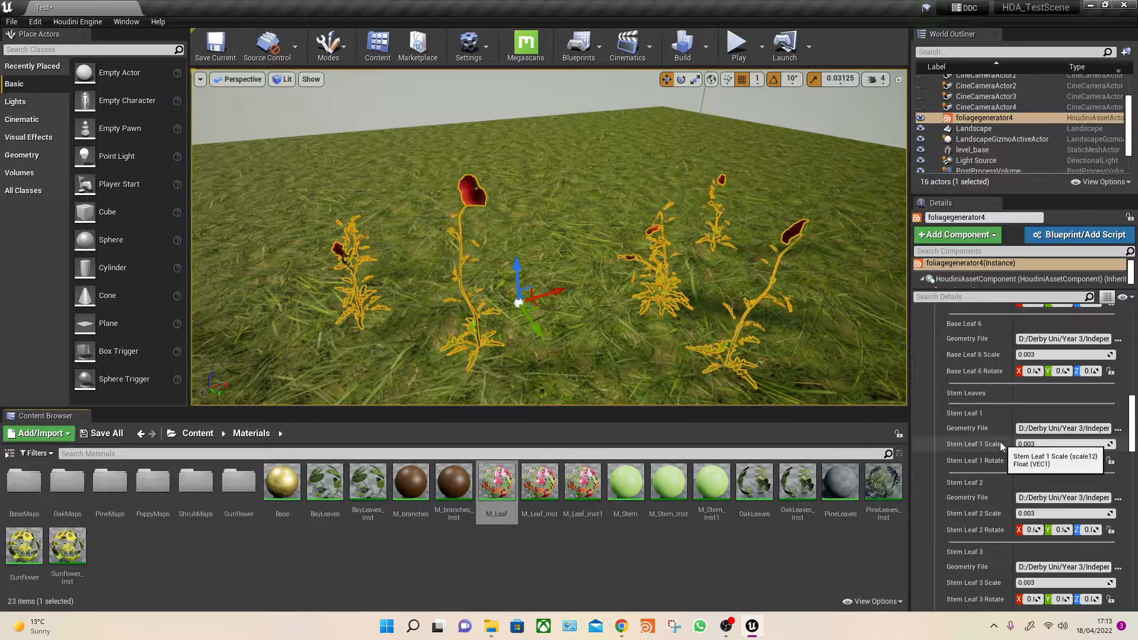
scroll(1002, 447, up, 15)
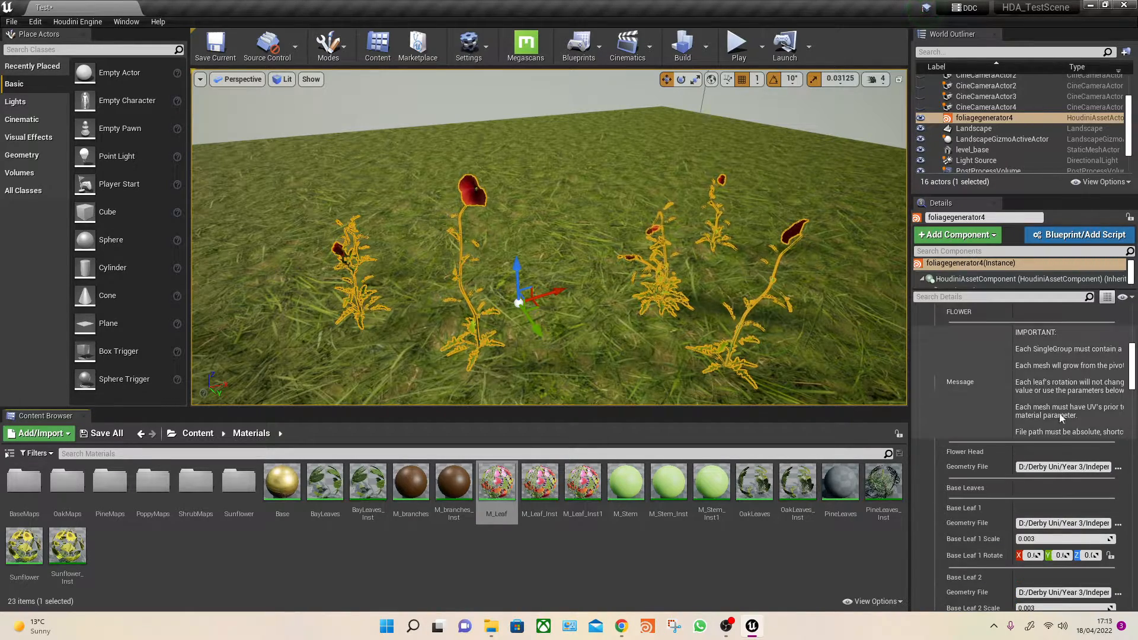
scroll(1034, 385, up, 5)
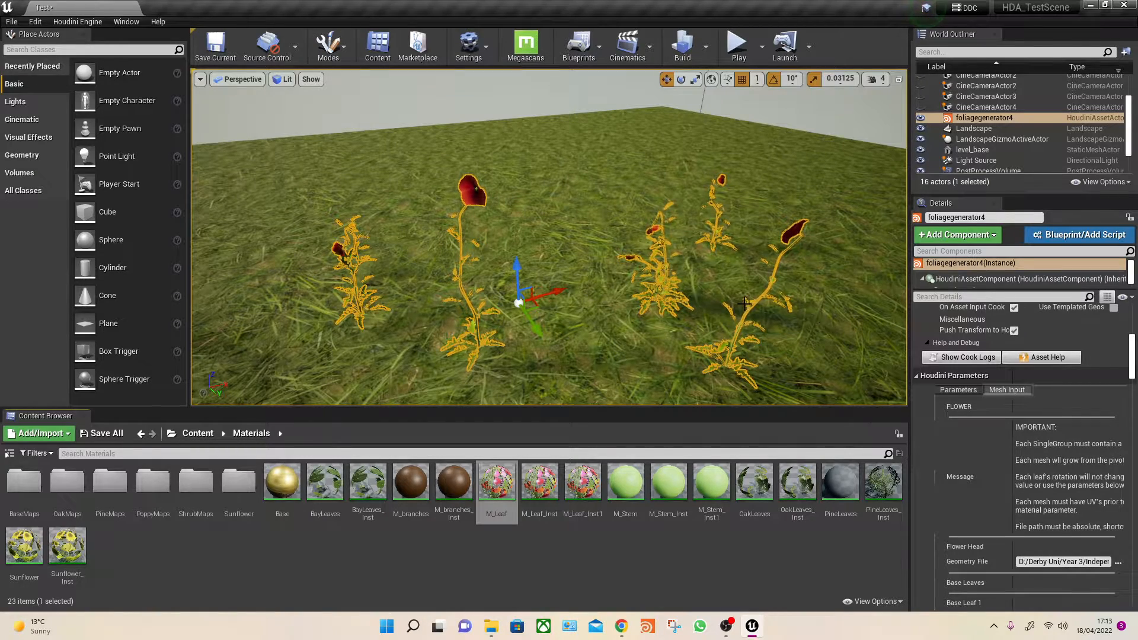
scroll(1051, 467, down, 8)
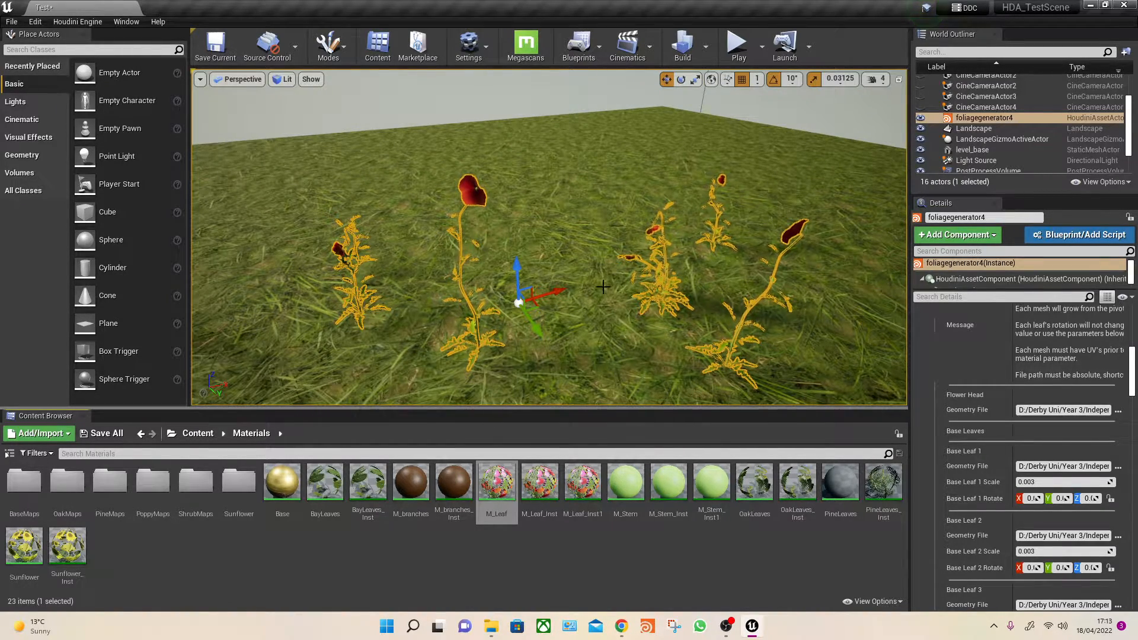
scroll(1043, 450, up, 5)
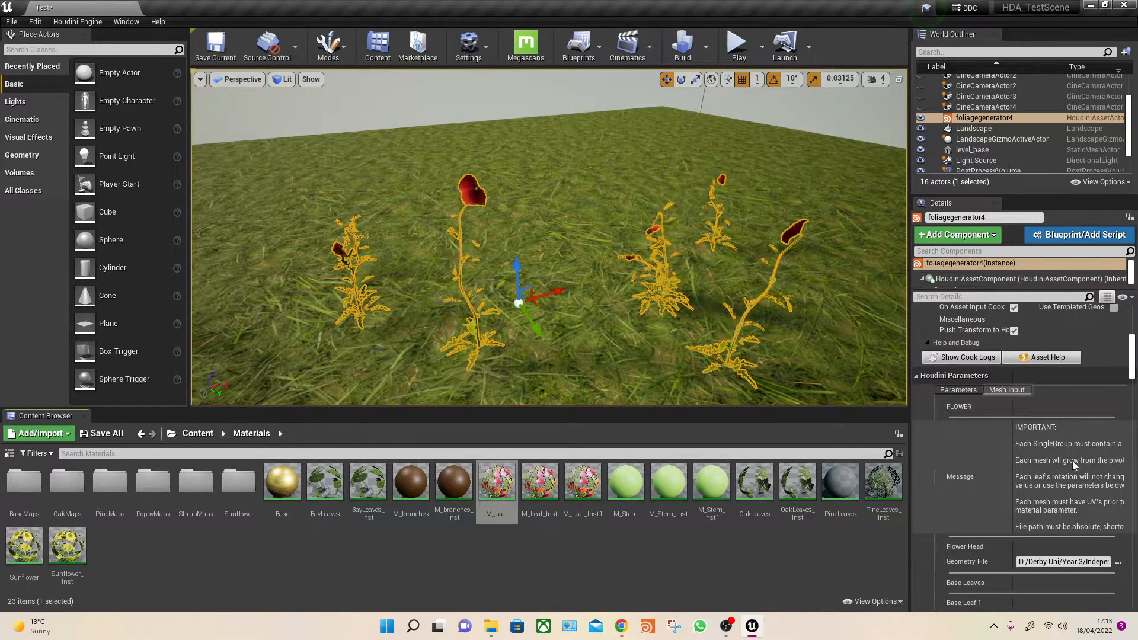
scroll(1007, 527, down, 3)
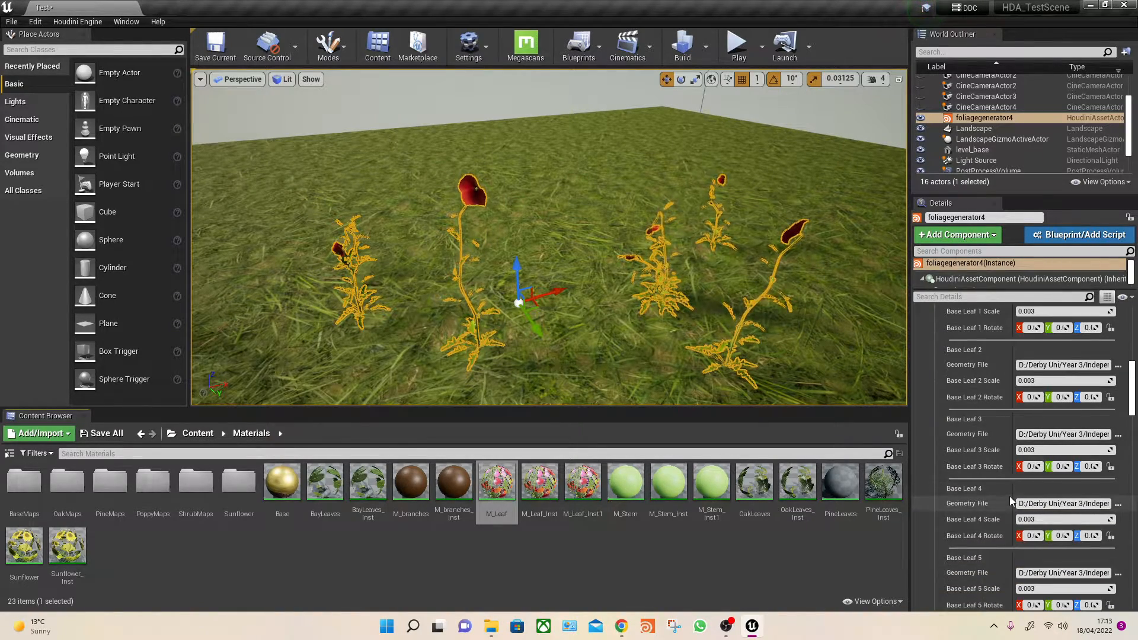
scroll(1009, 496, up, 5)
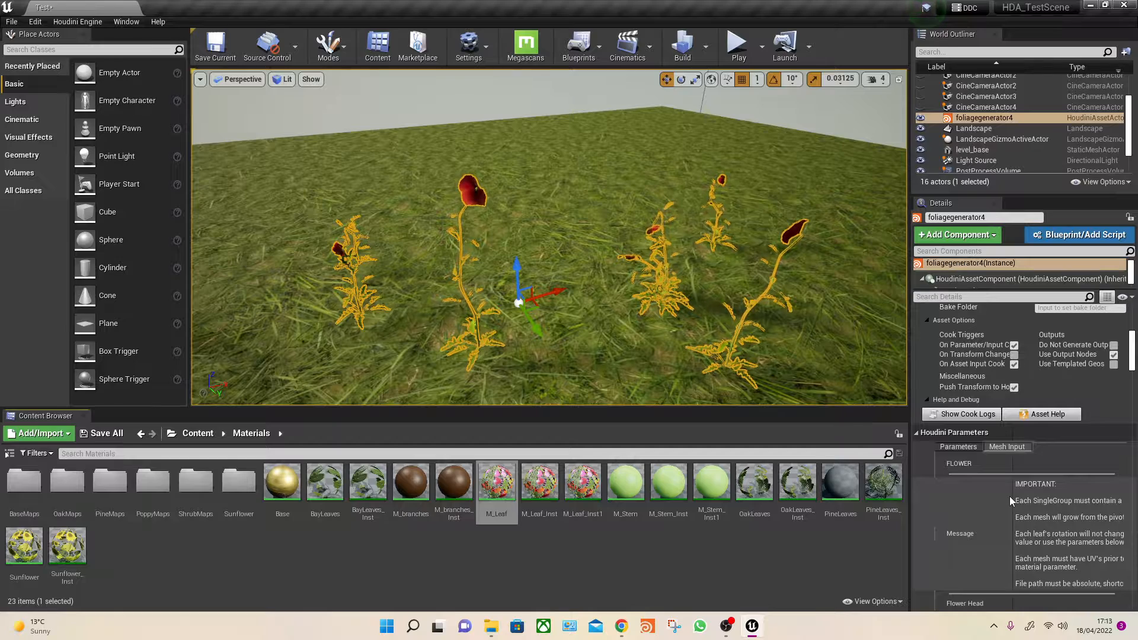
- Return to the asset's main parameters, set Foliage Type to 1 for a tree, and frame the whole tree
click(955, 444)
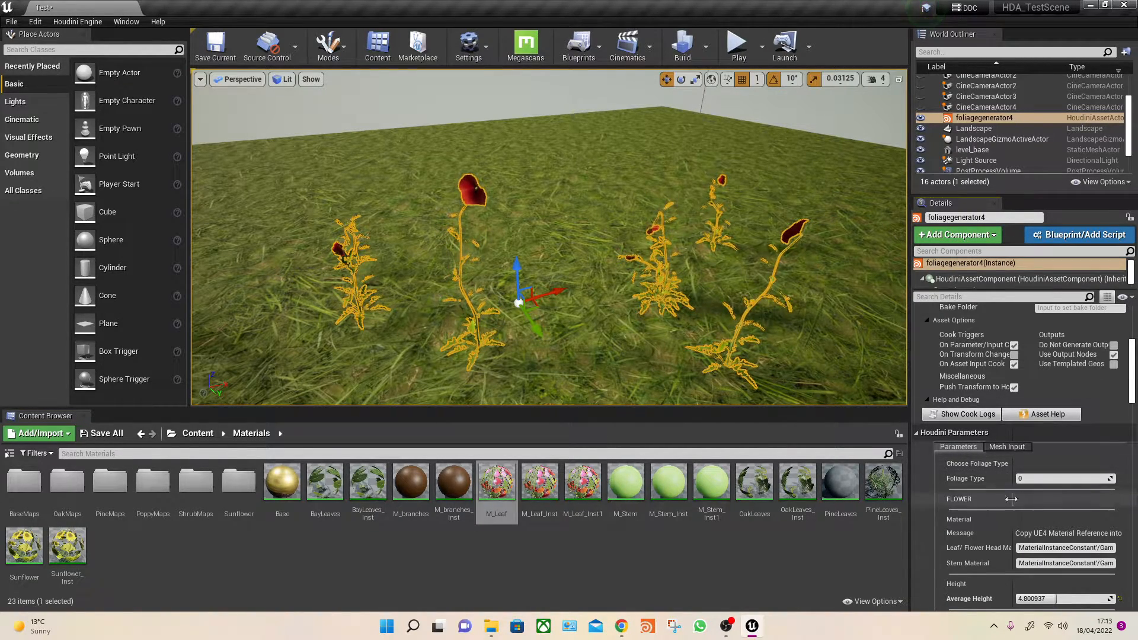
scroll(979, 482, down, 2)
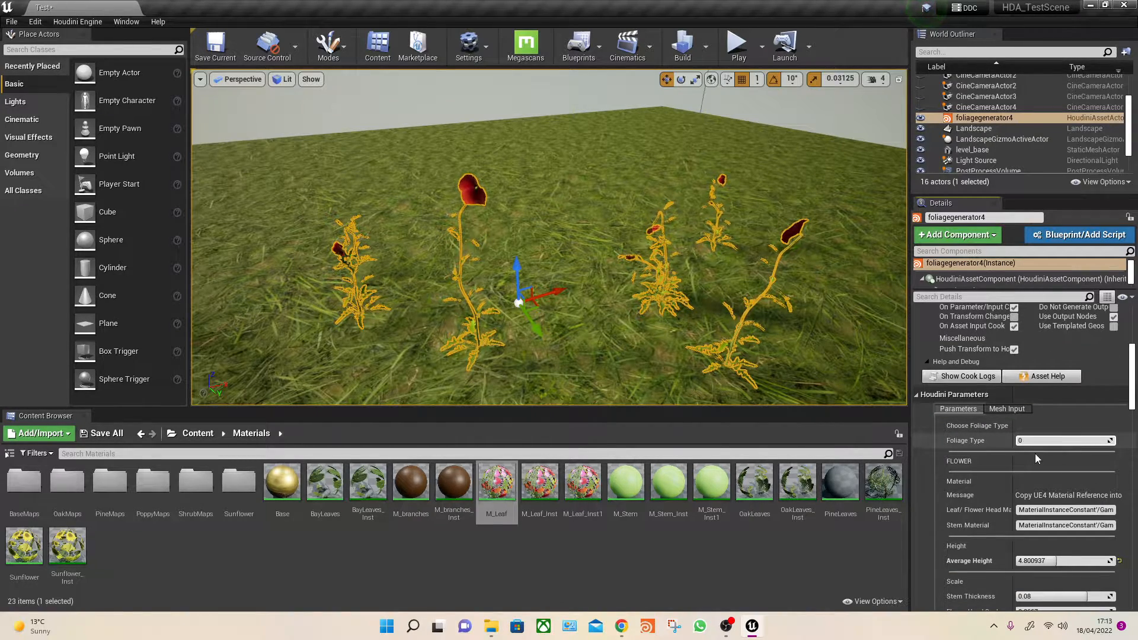
drag(1044, 440, 1065, 439)
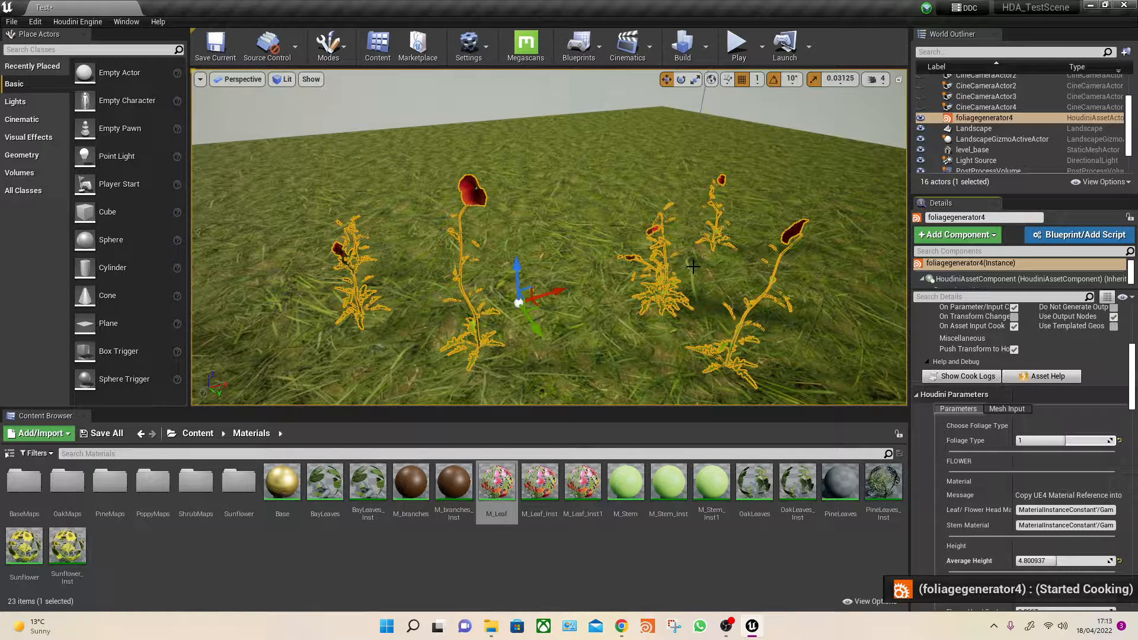
key(f)
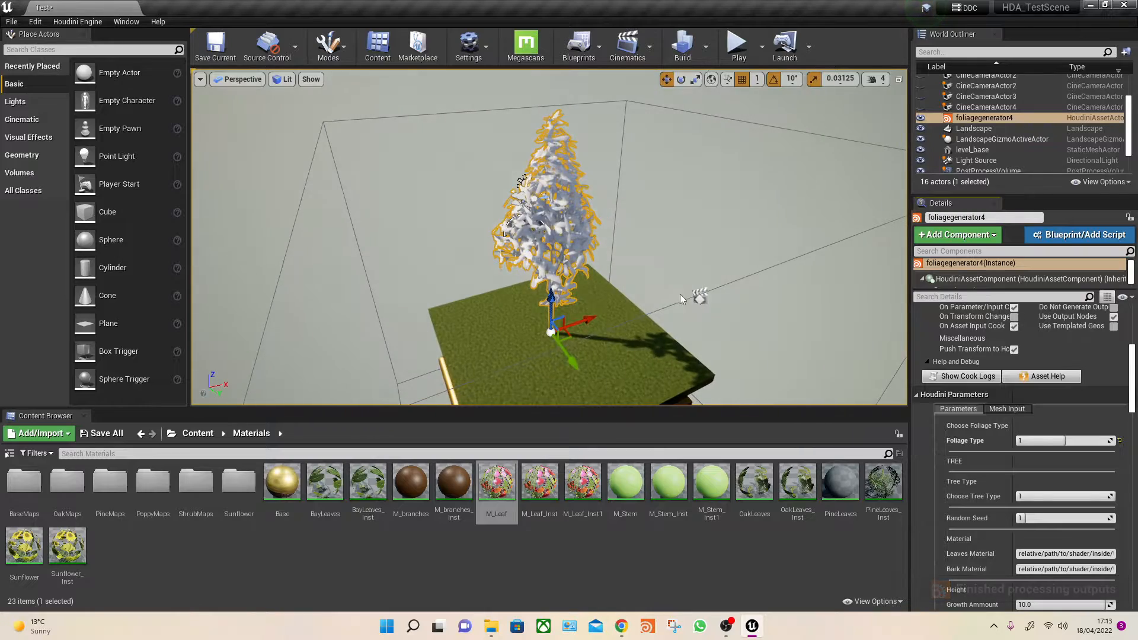
right_drag(681, 294, 682, 260)
key(w)
key(s)
- Replace the tree's Leaves Material path with the copied reference of the PineLeaves_Inst material instance
scroll(1004, 479, down, 2)
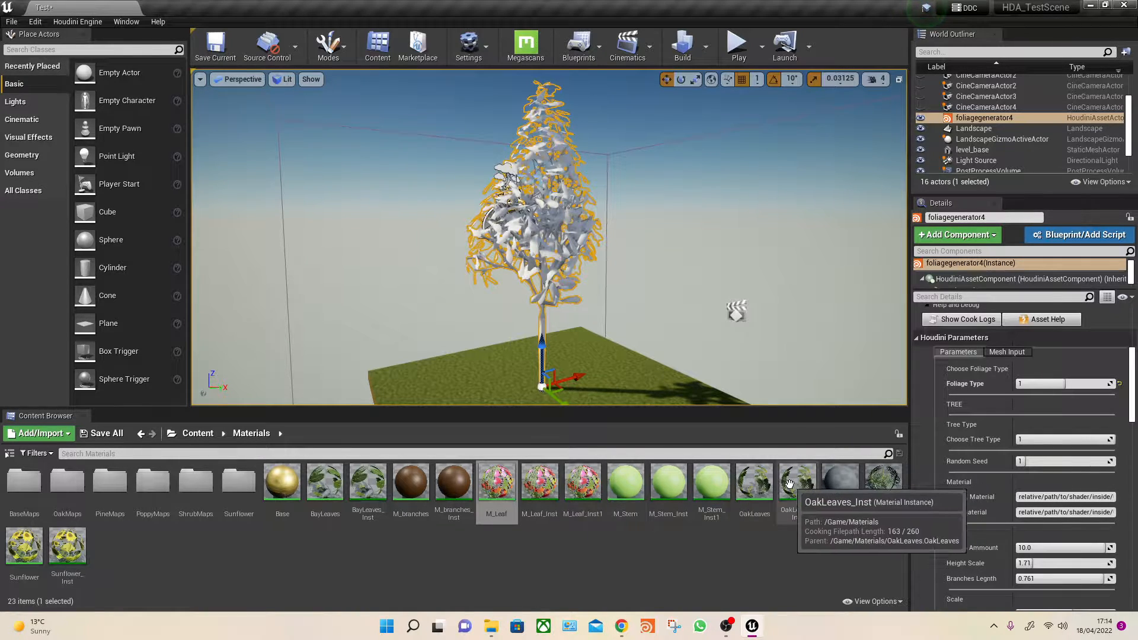
click(883, 483)
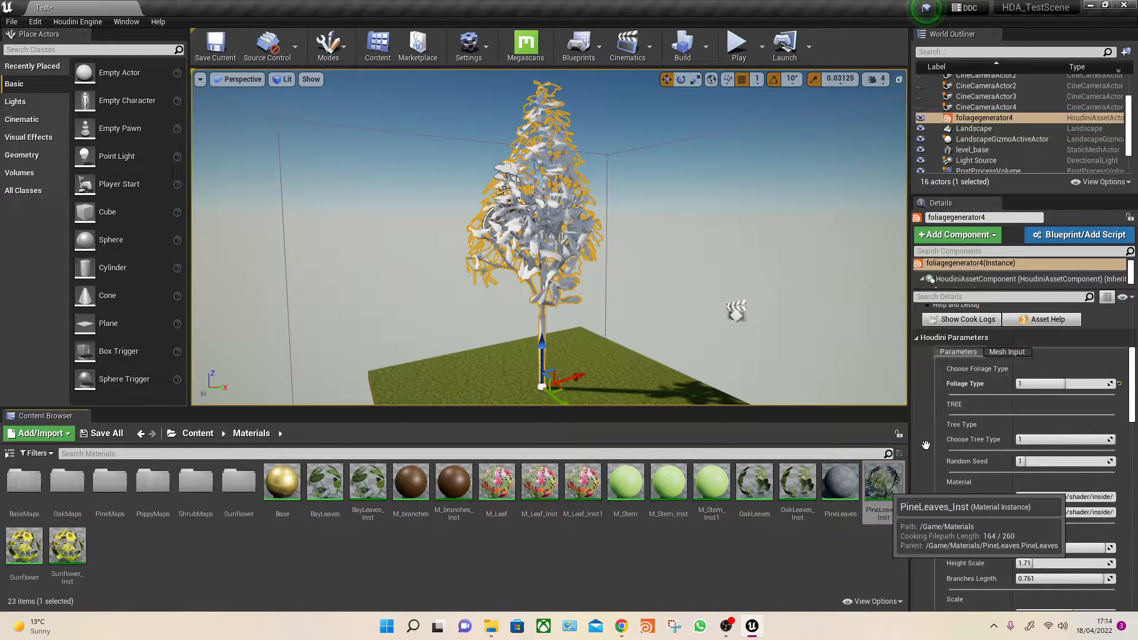
right_click(884, 482)
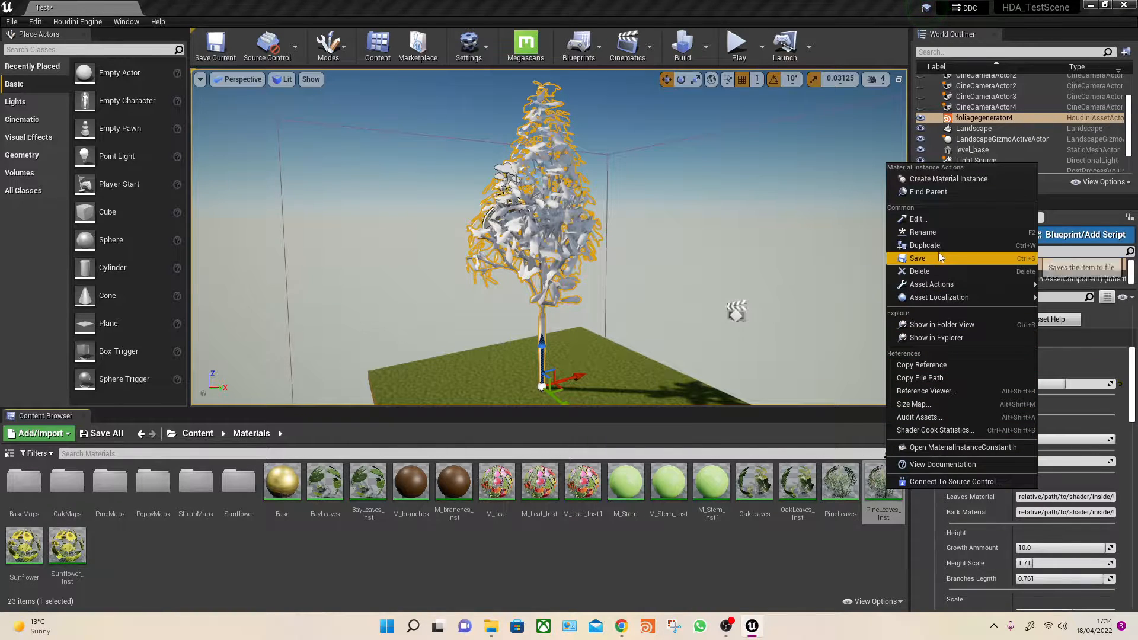
click(938, 365)
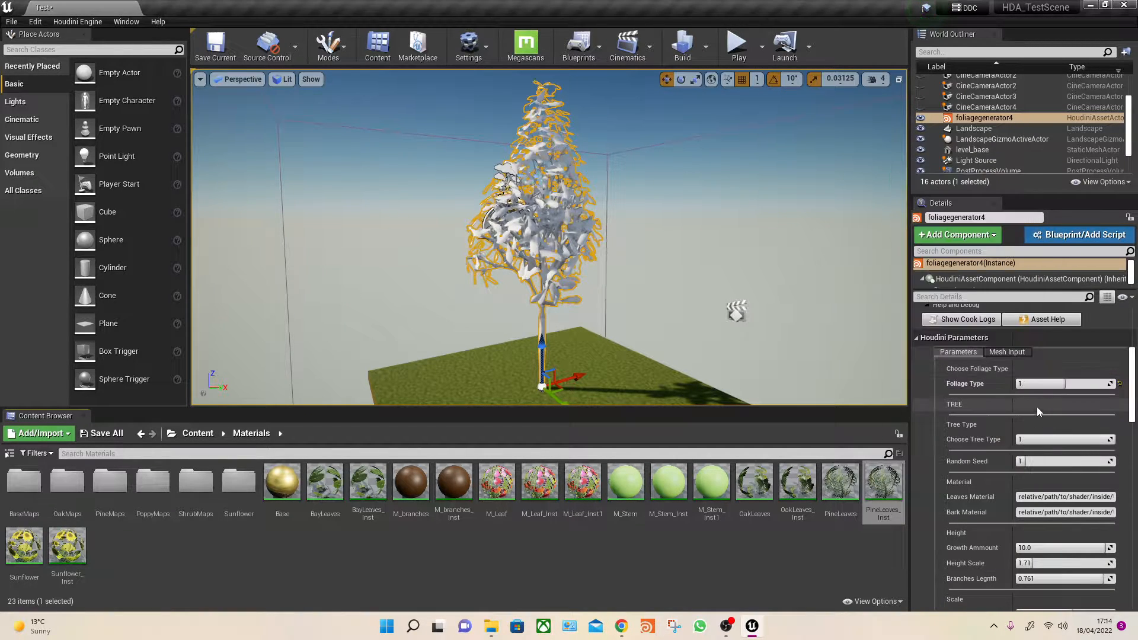
click(1061, 496)
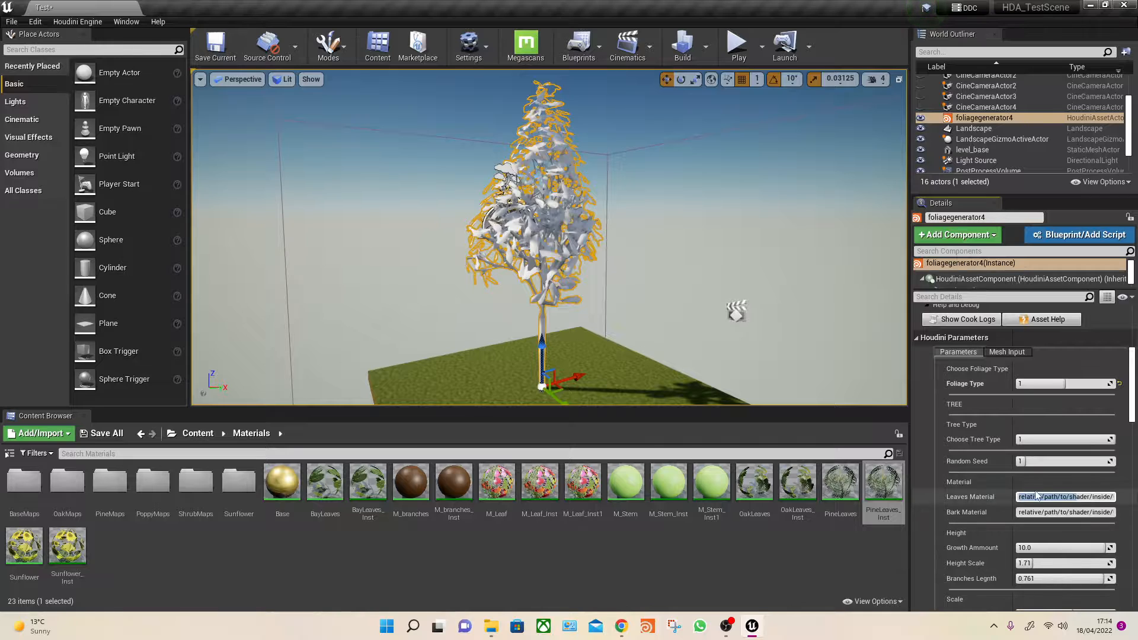
key(BackSpace)
drag(1101, 495, 970, 495)
key(BackSpace)
key(Return)
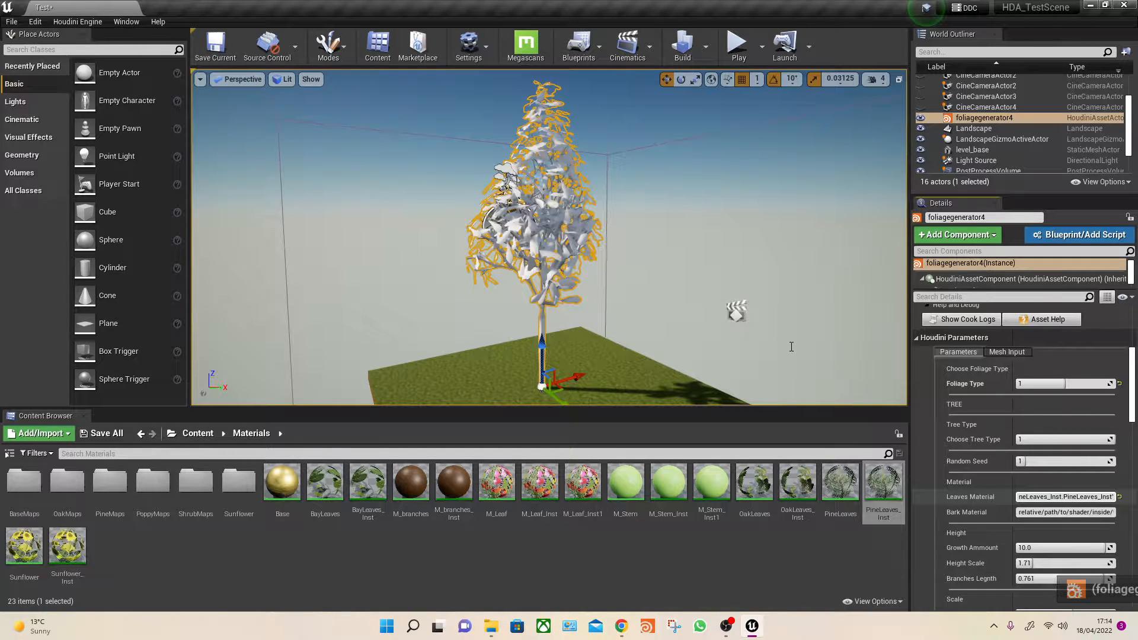
- Examine the tree's leaves and branches up close with the pine leaf material applied
right_drag(632, 273, 609, 271)
key(w)
click(637, 271)
key(s)
key(w)
key(s)
key(w)
click(609, 271)
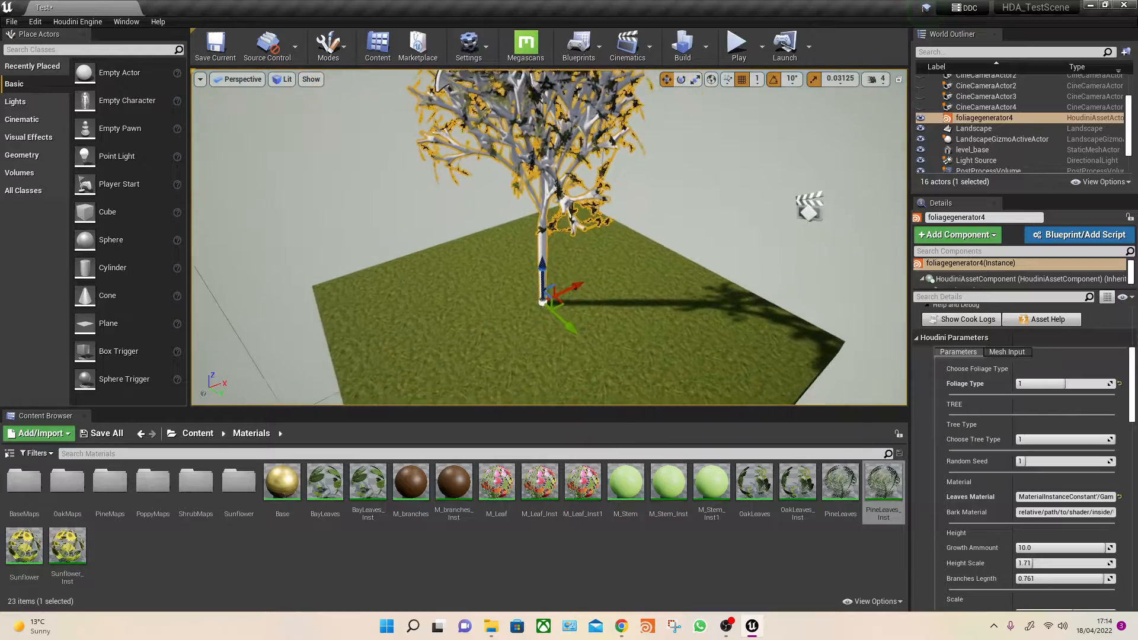
- Replace the tree's Bark Material path with the copied reference of the M_branches_Inst material instance
scroll(1011, 450, down, 5)
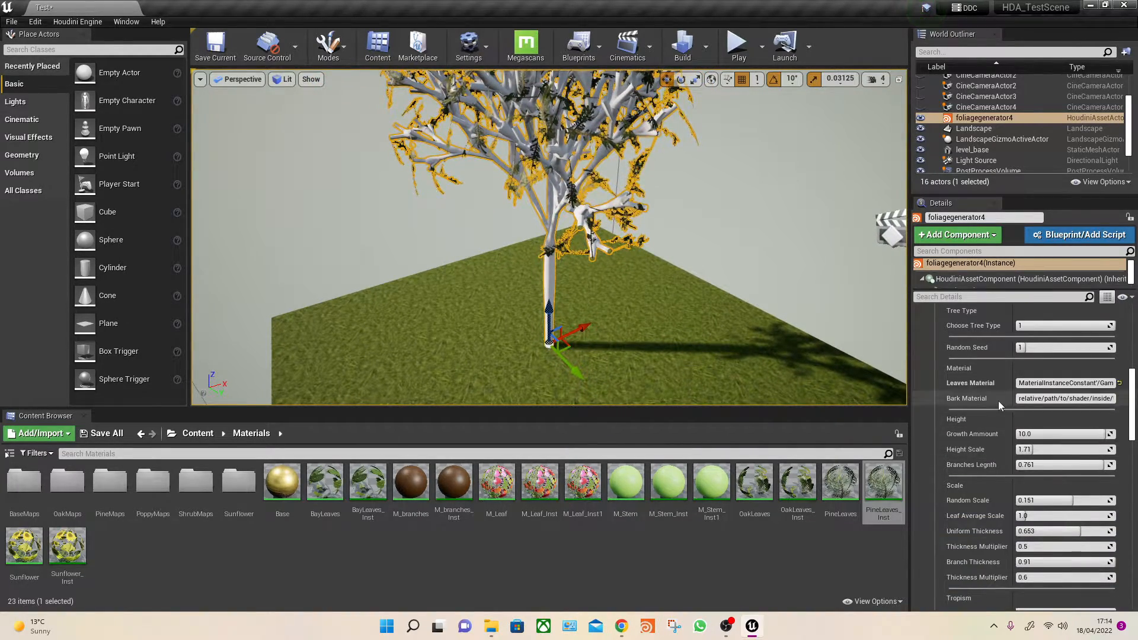
scroll(1007, 409, up, 1)
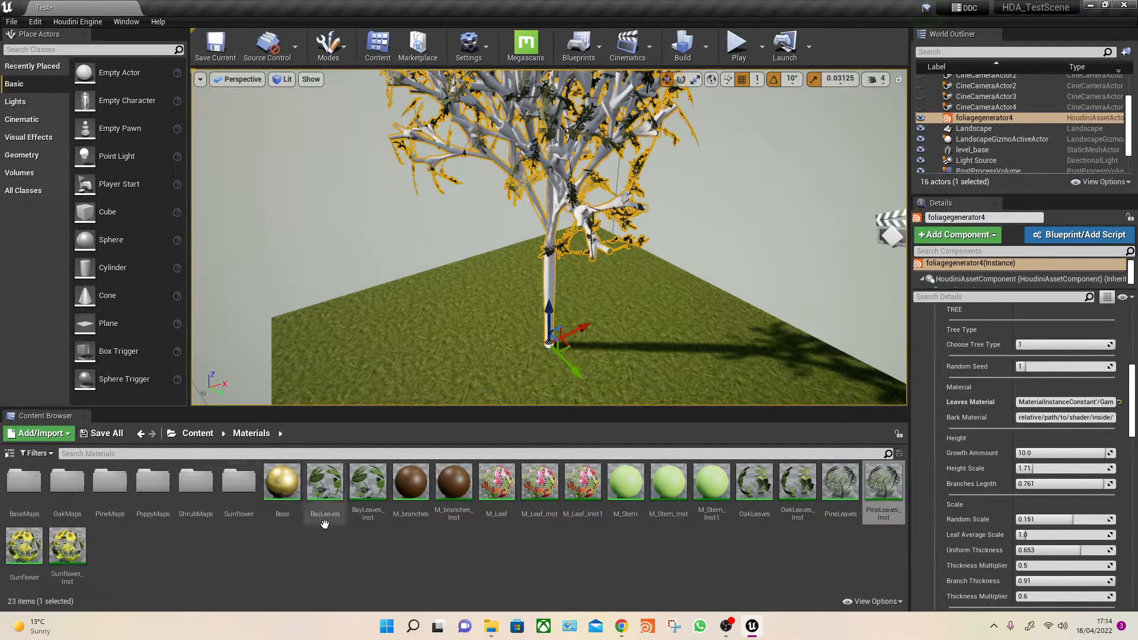
right_click(453, 485)
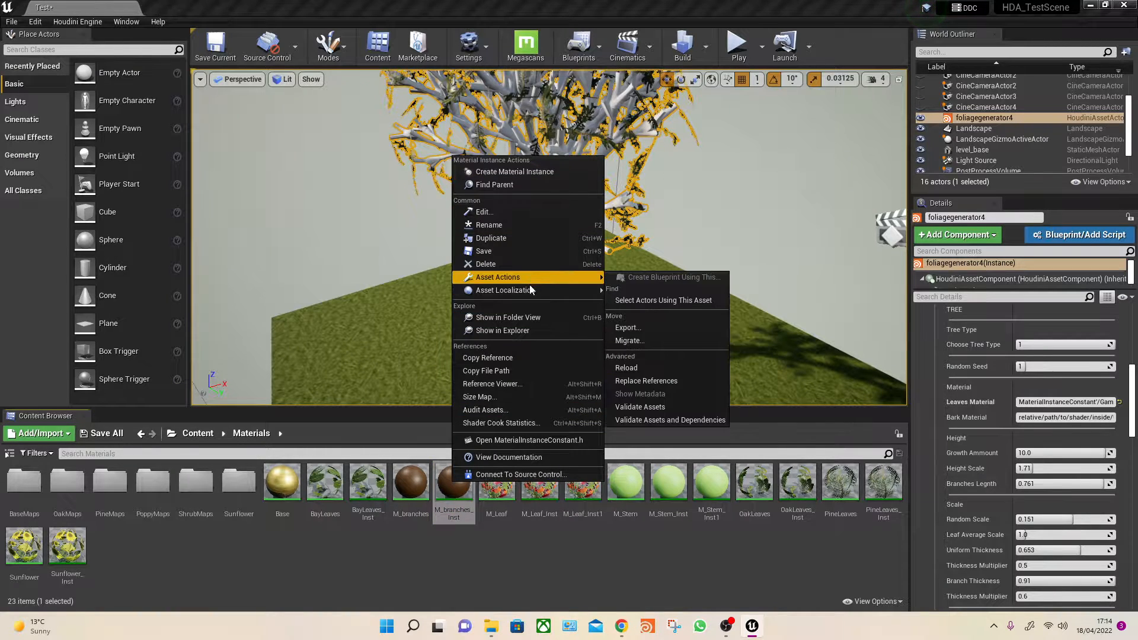
click(507, 357)
scroll(1022, 456, up, 2)
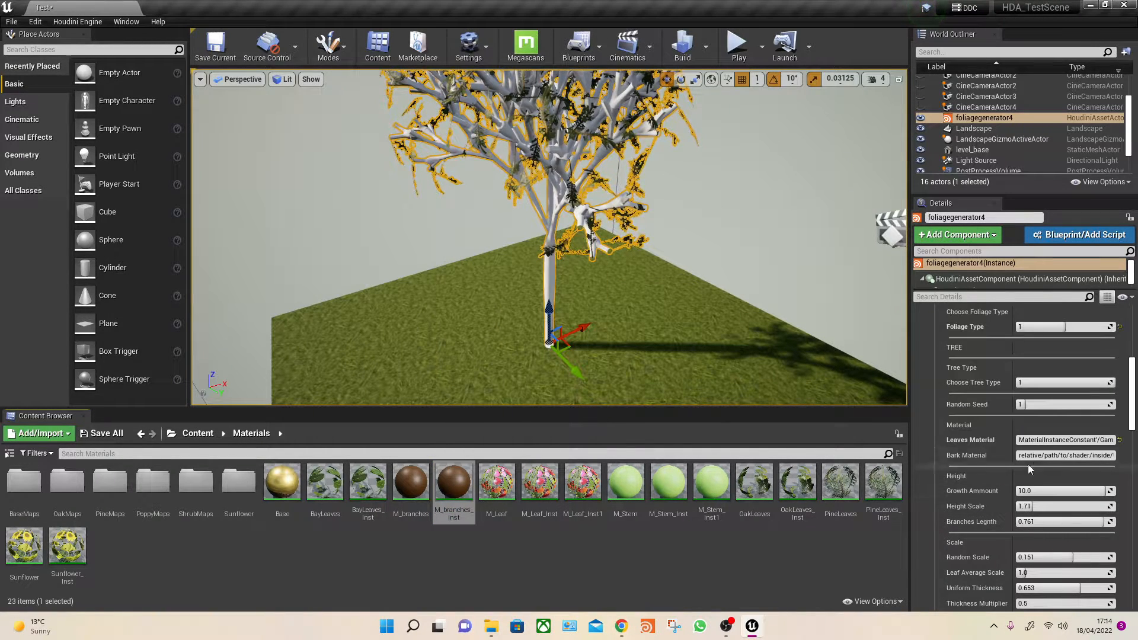
click(1021, 455)
key(BackSpace)
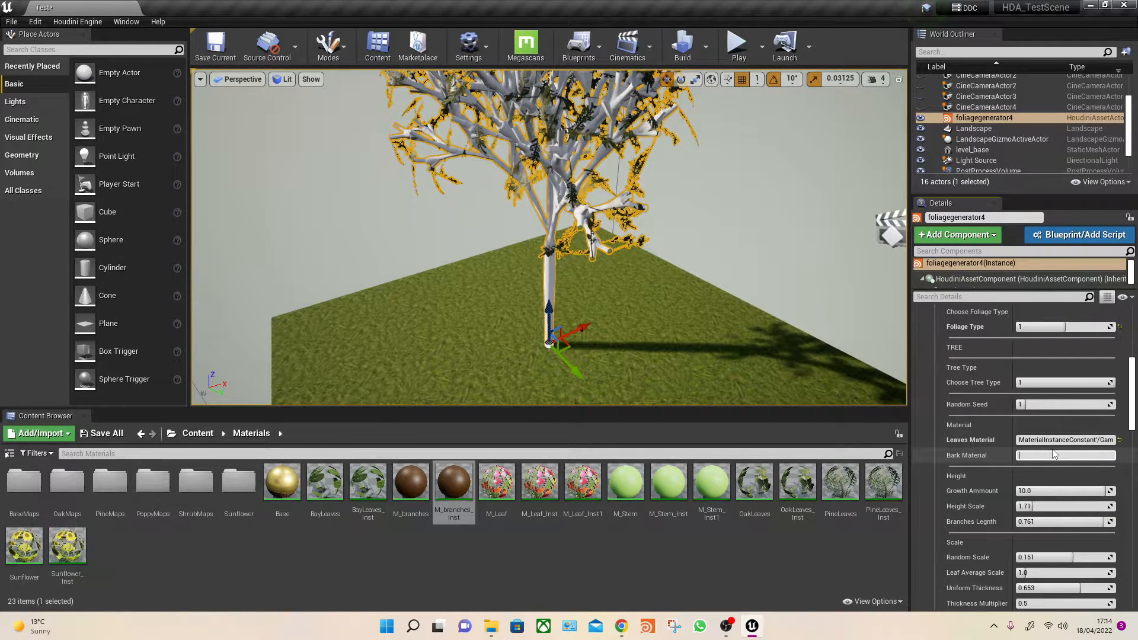
key(ctrl+v)
key(Return)
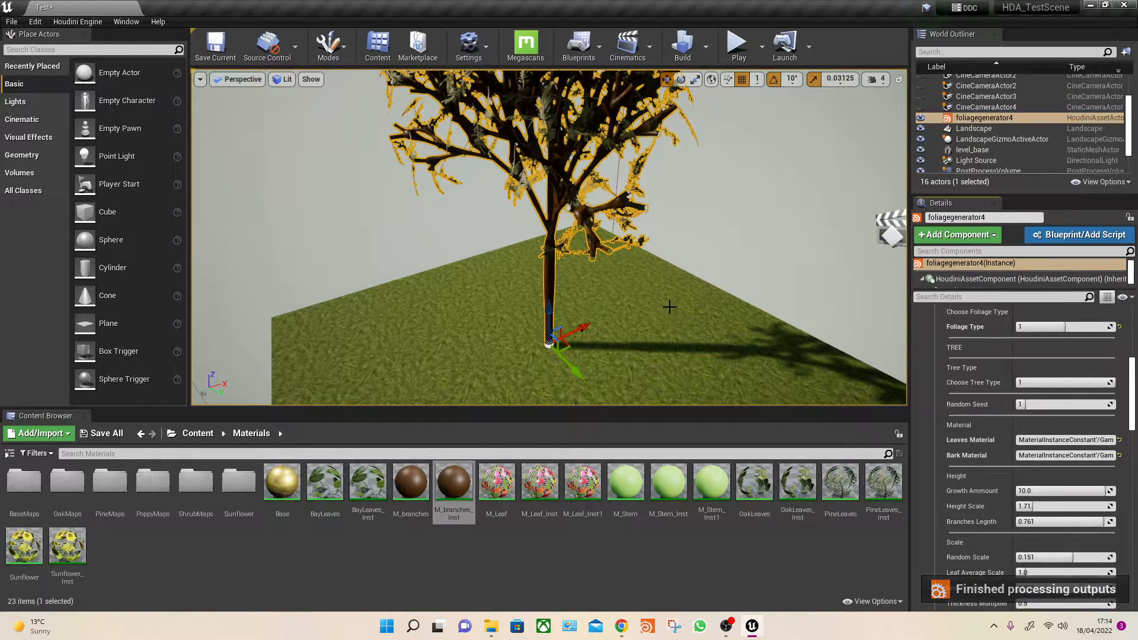
- Review the tree's height, scale and tropism parameters, and reduce its Growth Amount to 5.023704
mouse_move(669, 308)
right_down()
mouse_move(669, 254)
mouse_move(669, 308)
right_up()
scroll(967, 480, down, 2)
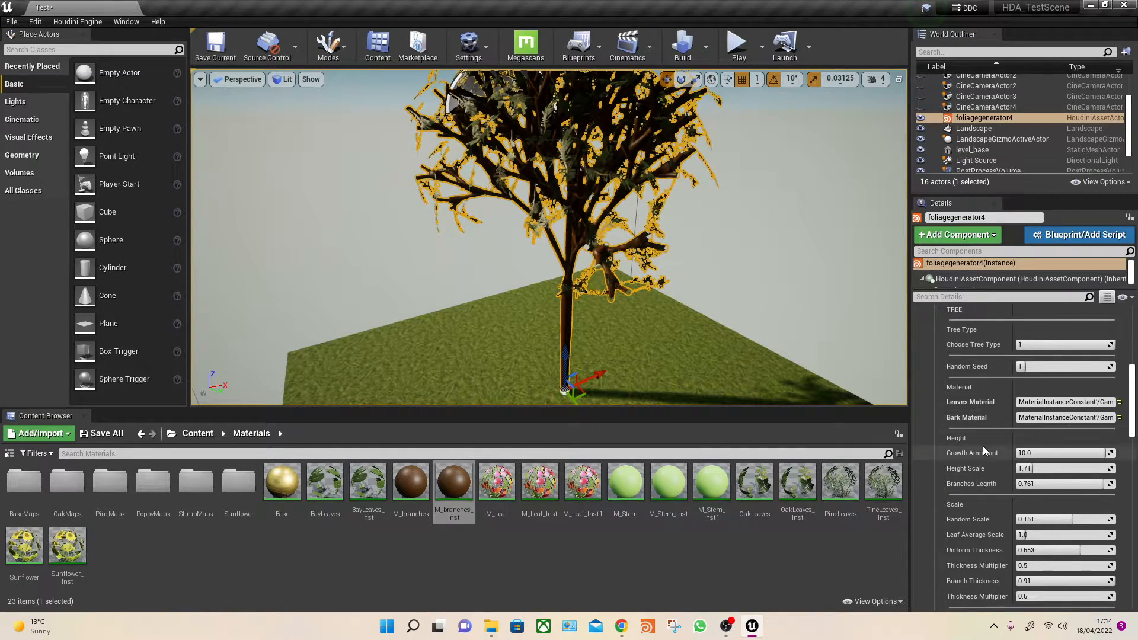
scroll(986, 450, down, 1)
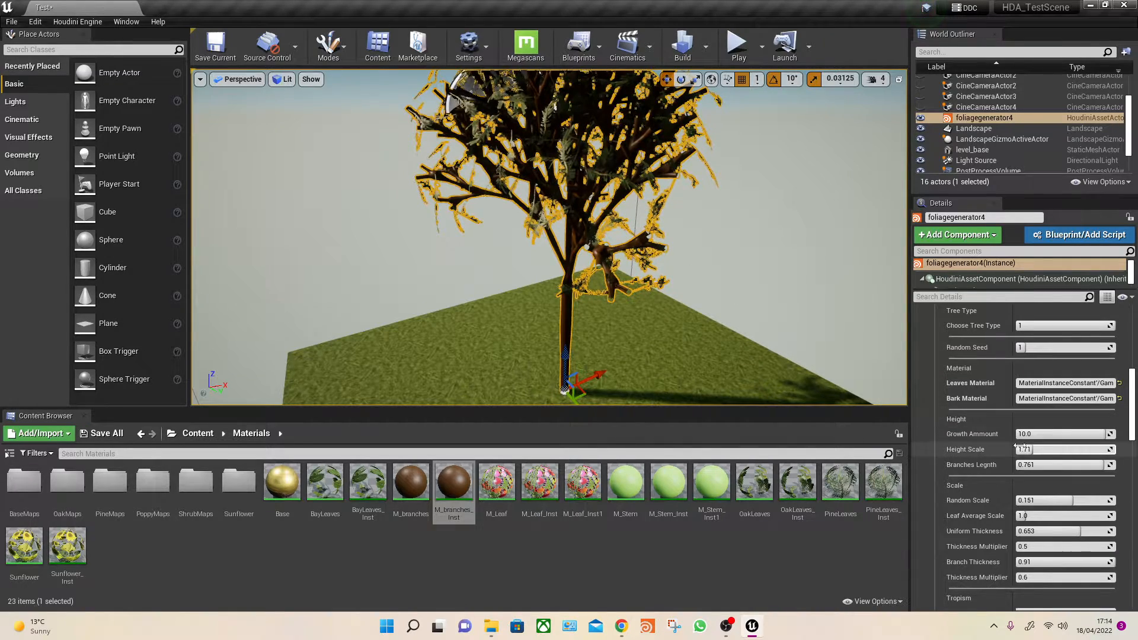
scroll(1009, 451, down, 1)
scroll(994, 443, down, 2)
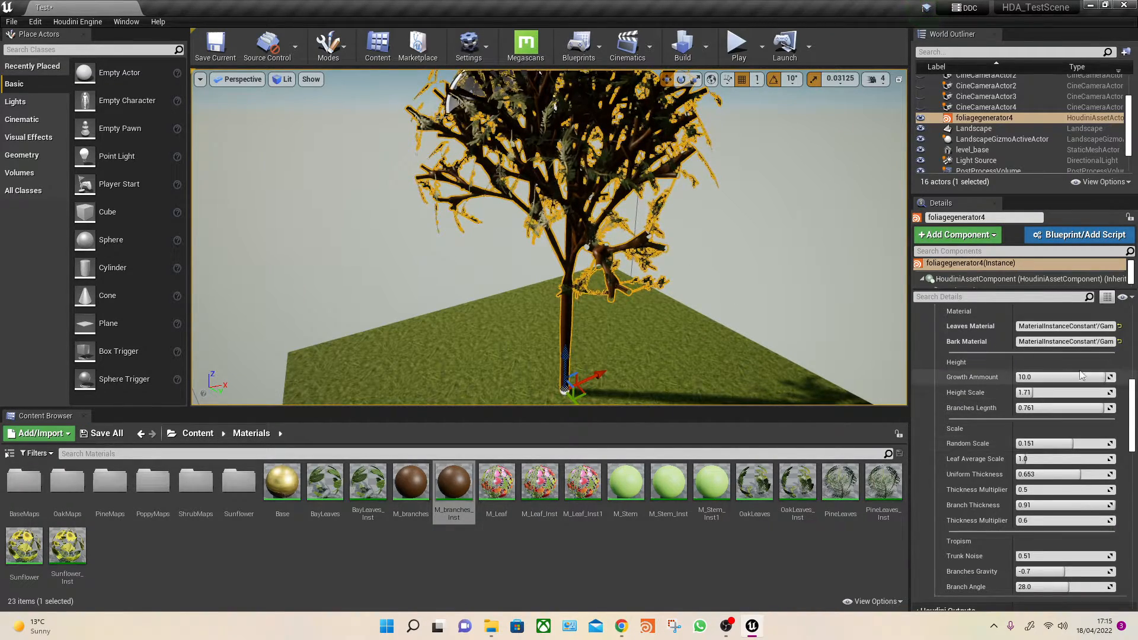
right_drag(624, 271, 660, 215)
key(s)
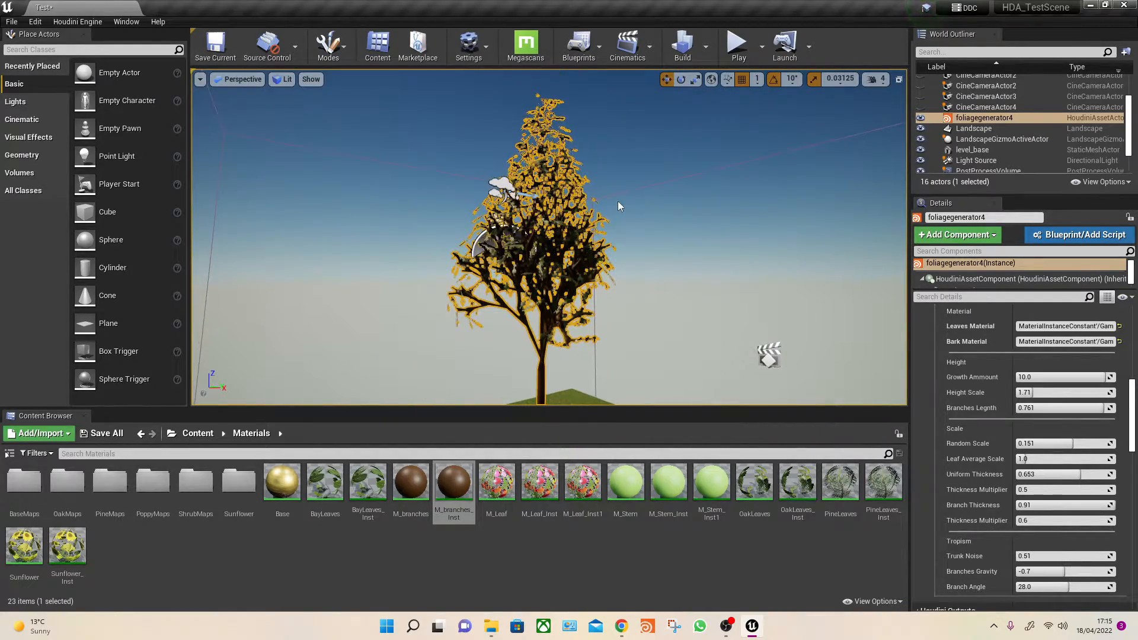
drag(1061, 377, 1046, 377)
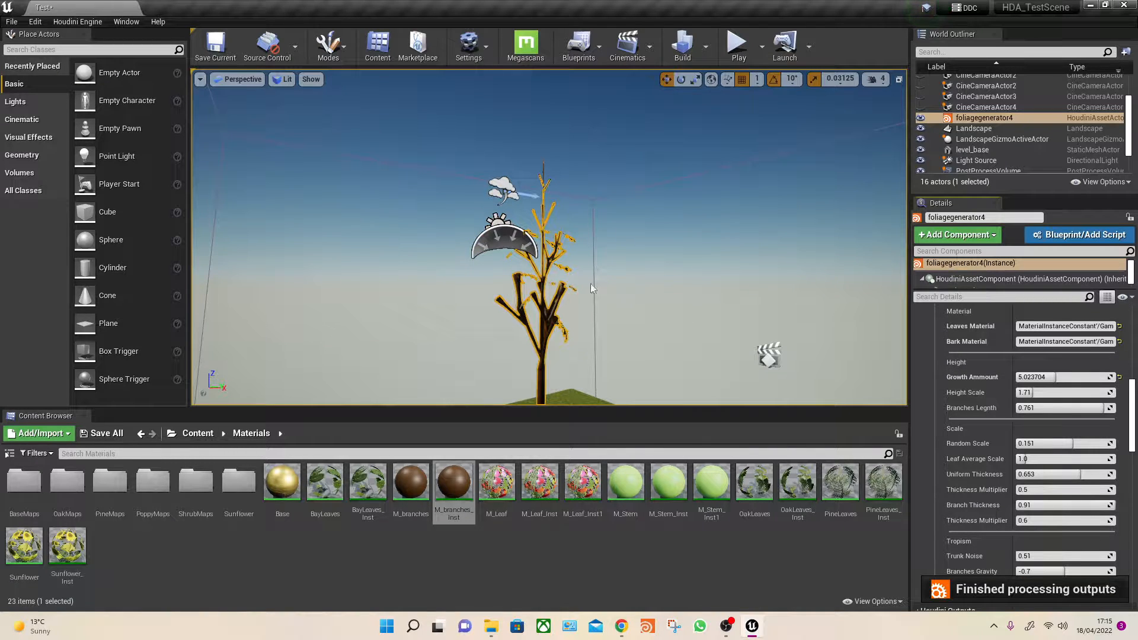
- Set the tree's Uniform Thickness to 0.746839 with multiplier 0.867298, and Branch Thickness to 0.443365 with multiplier 0.782464
right_drag(591, 283, 595, 309)
key(w)
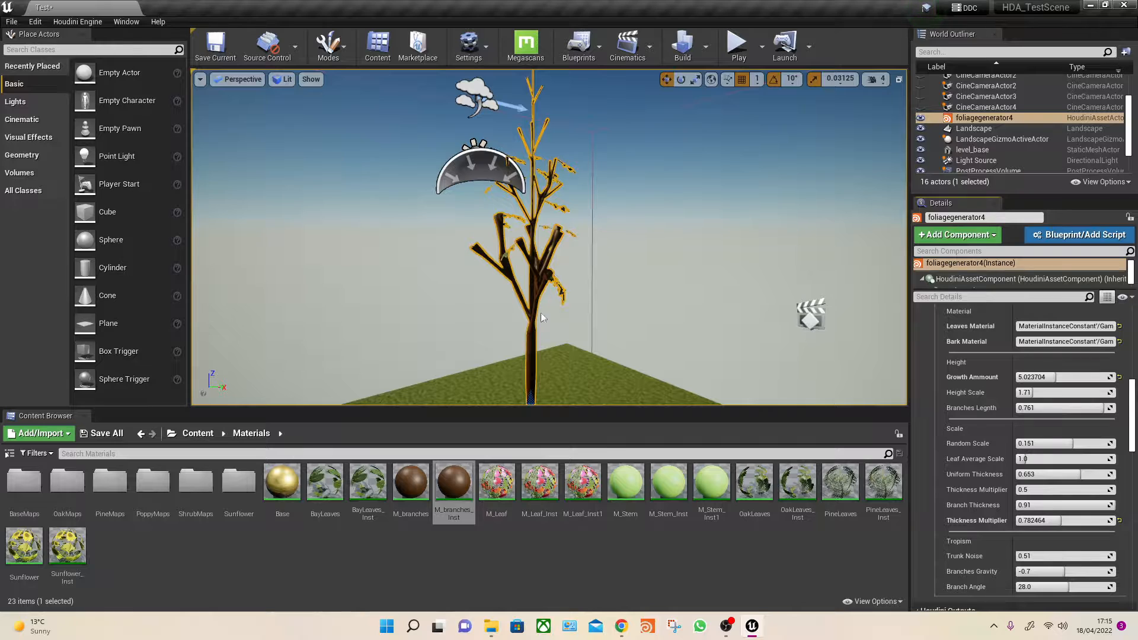
scroll(599, 234, up, 2)
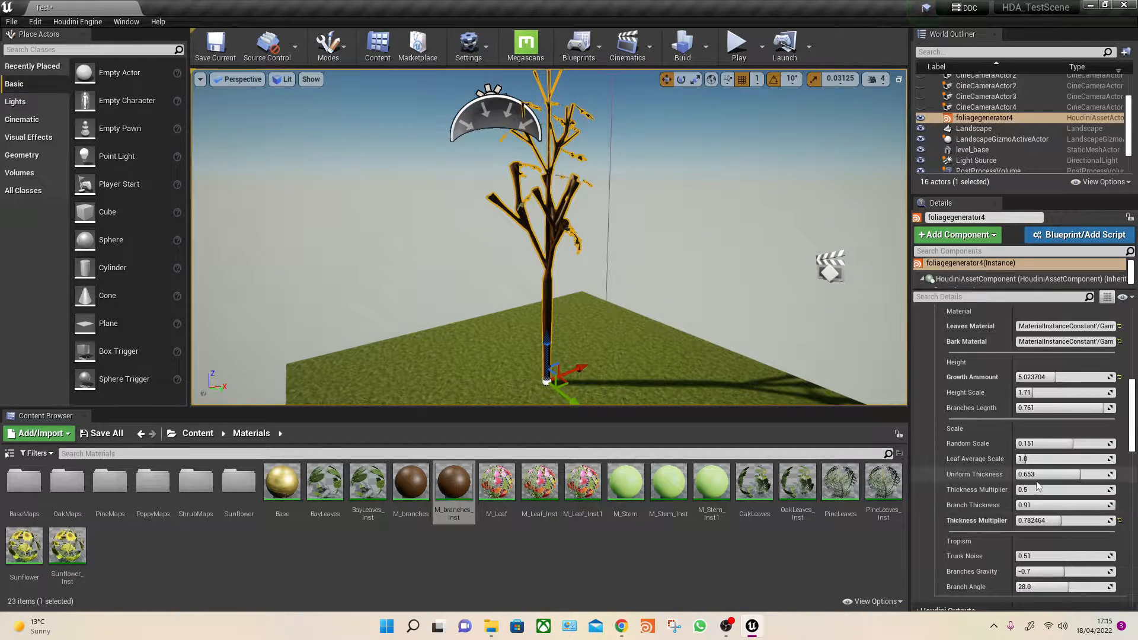
drag(1025, 490, 1052, 490)
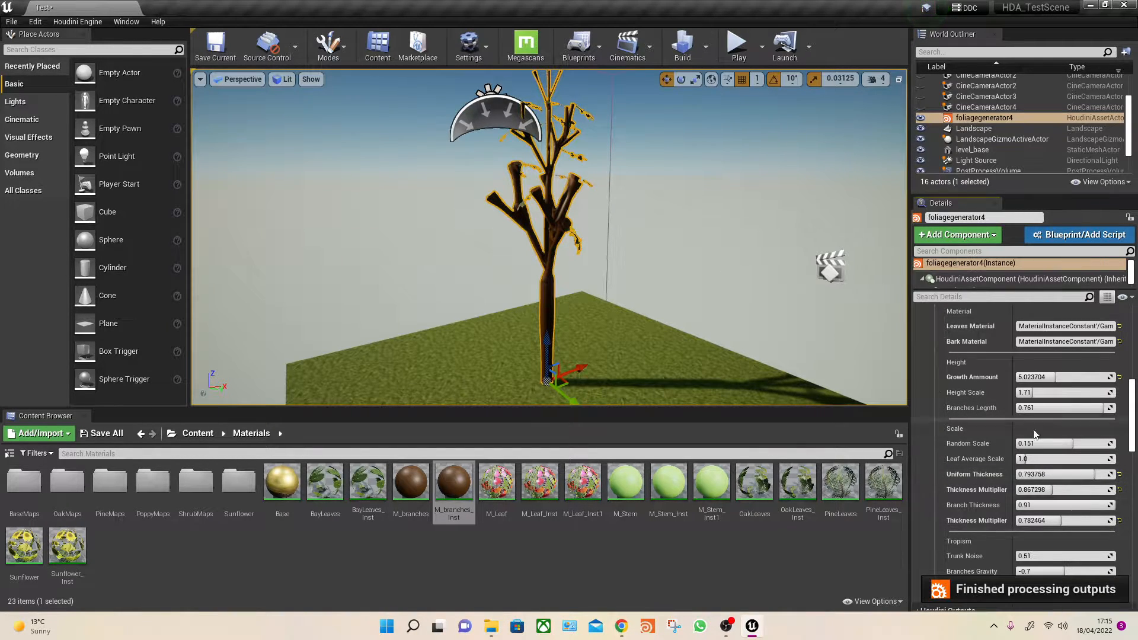
drag(1089, 474, 1059, 473)
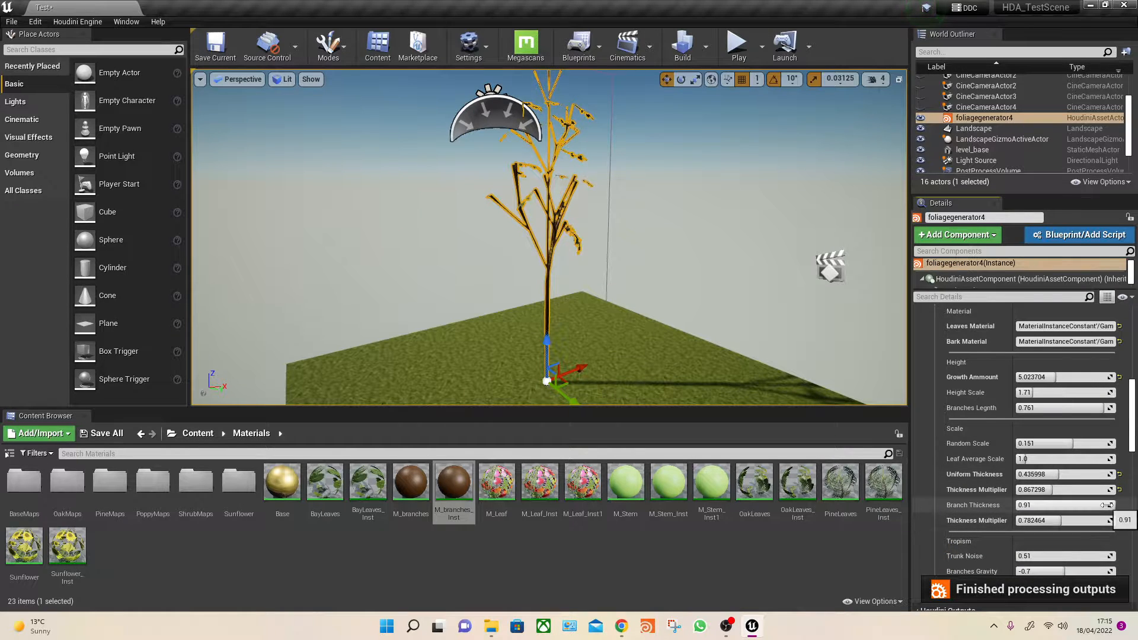
drag(1105, 505, 1090, 474)
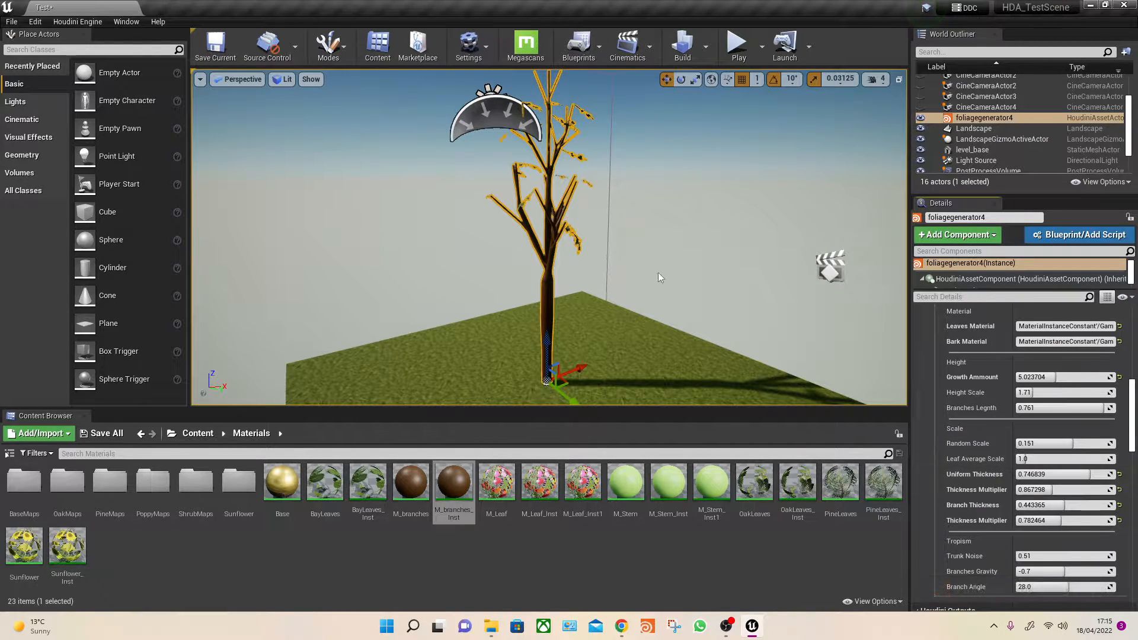
- Set the tree's Branches Gravity to 30.698072 under the tropism parameters
scroll(991, 489, down, 3)
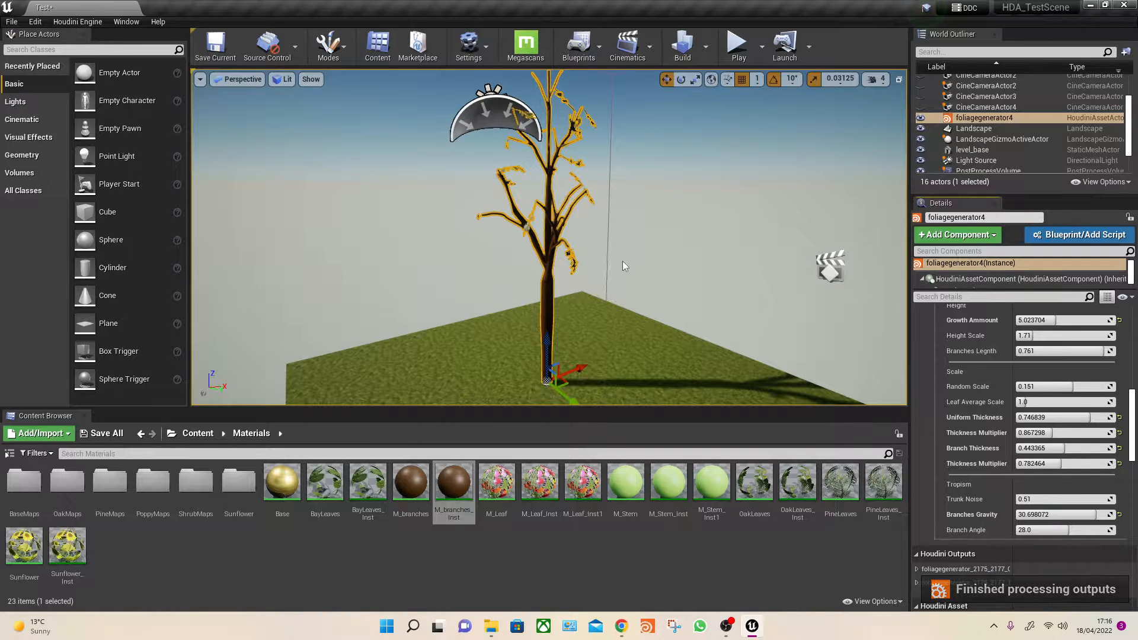
scroll(1049, 428, up, 10)
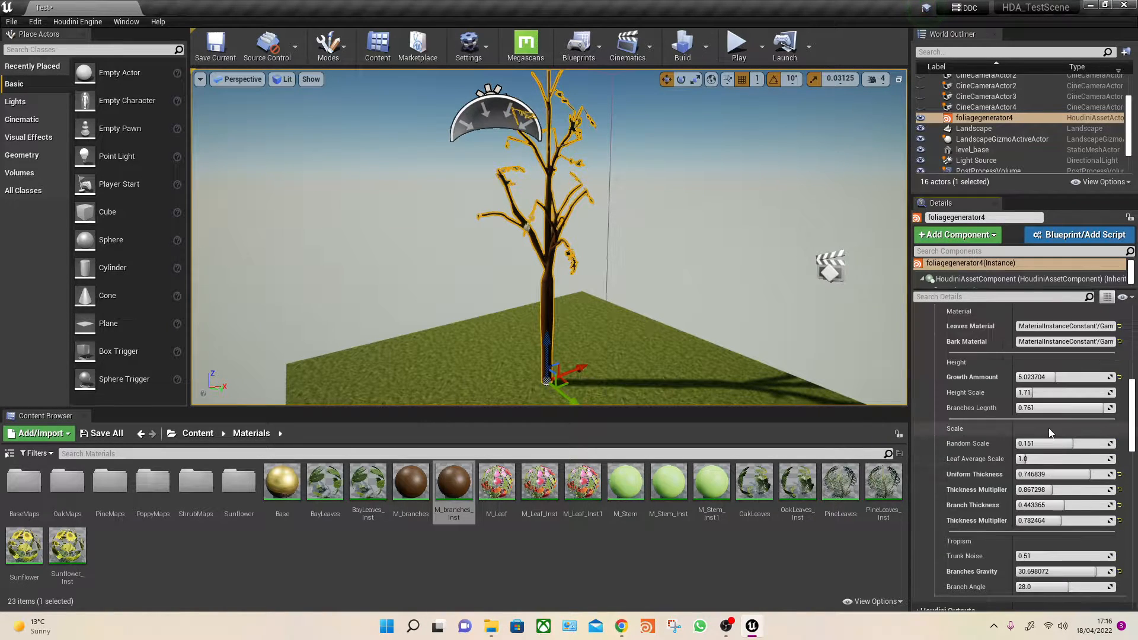
scroll(1049, 444, down, 15)
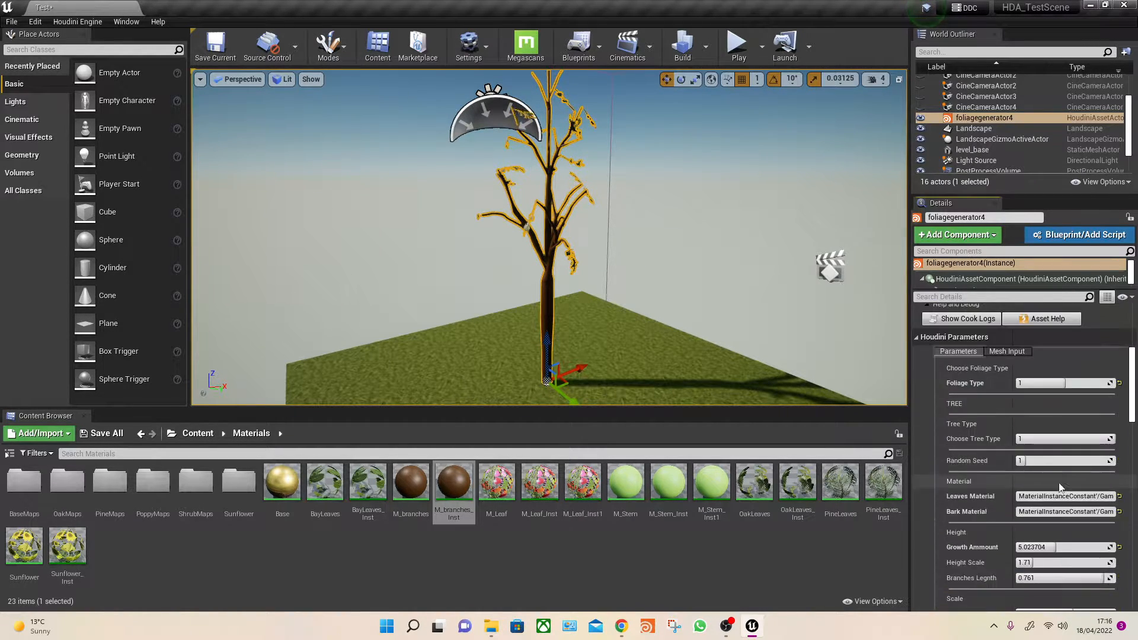
alt+drag(608, 225, 668, 254)
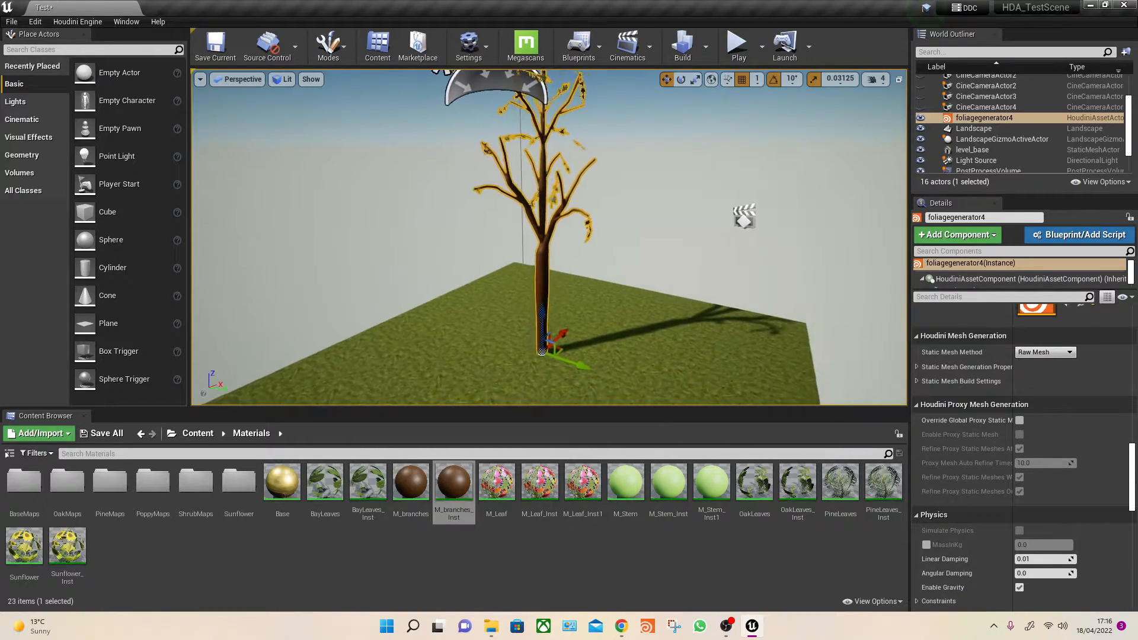
right_drag(608, 225, 622, 217)
alt+drag(608, 224, 578, 193)
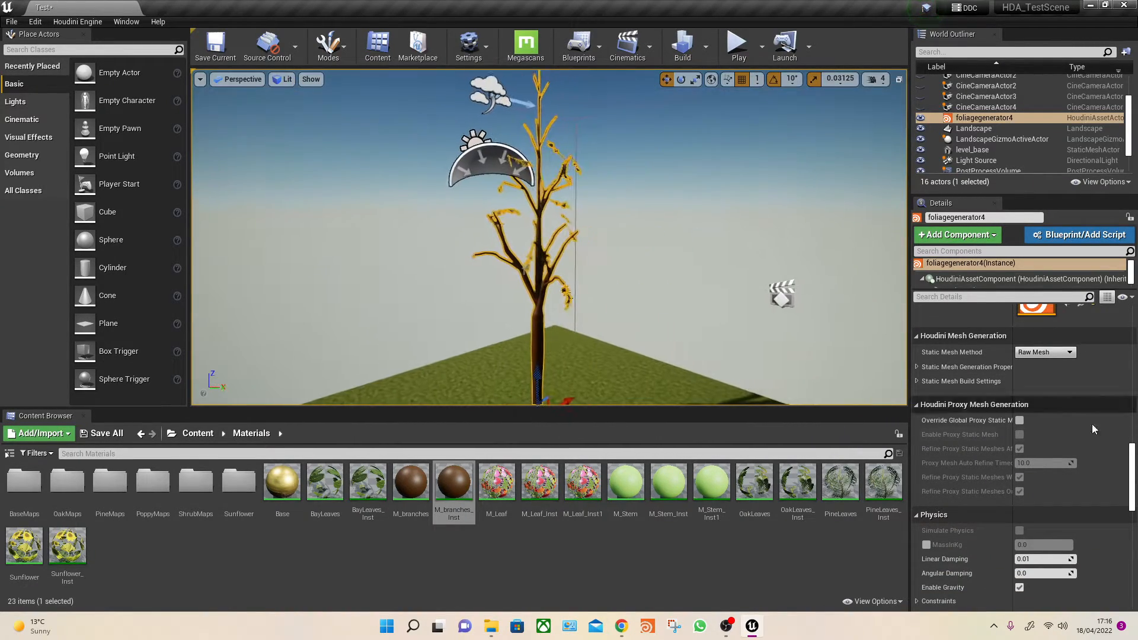
- Raise the tree's Growth Amount to 8.459719 and check the tree without its selection outline
scroll(1048, 457, up, 11)
scroll(1049, 458, up, 5)
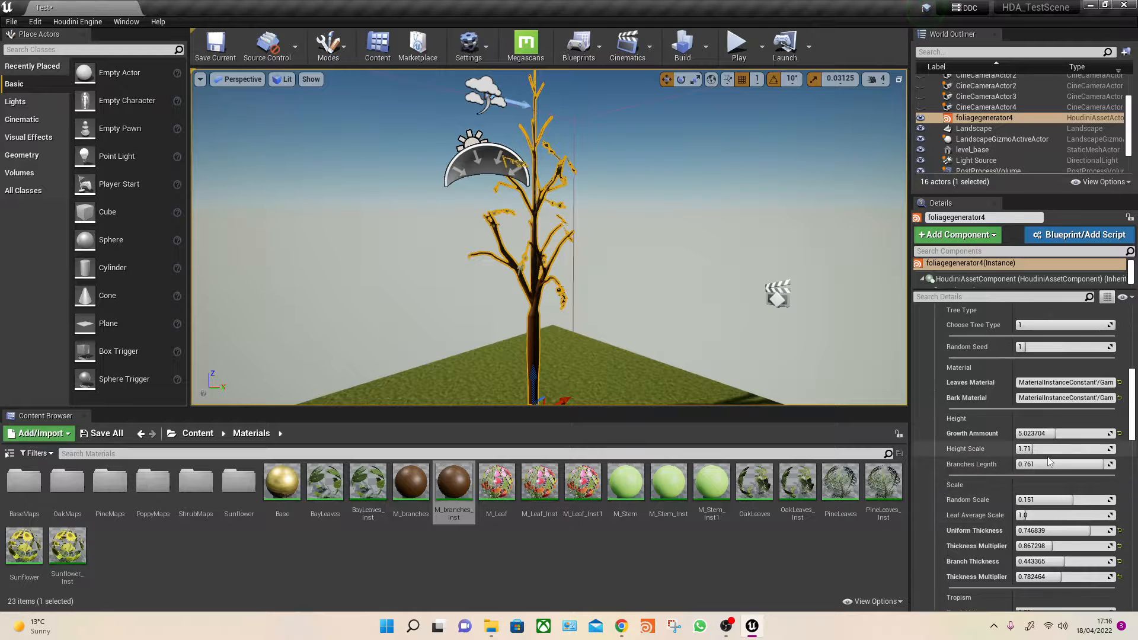
scroll(1014, 520, down, 2)
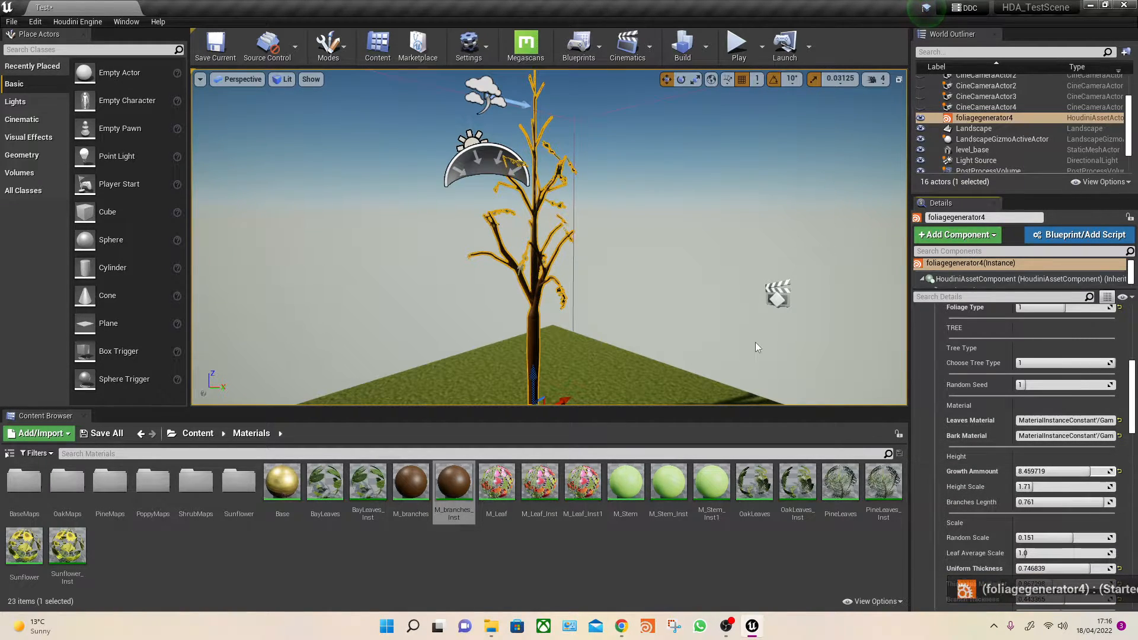
click(617, 277)
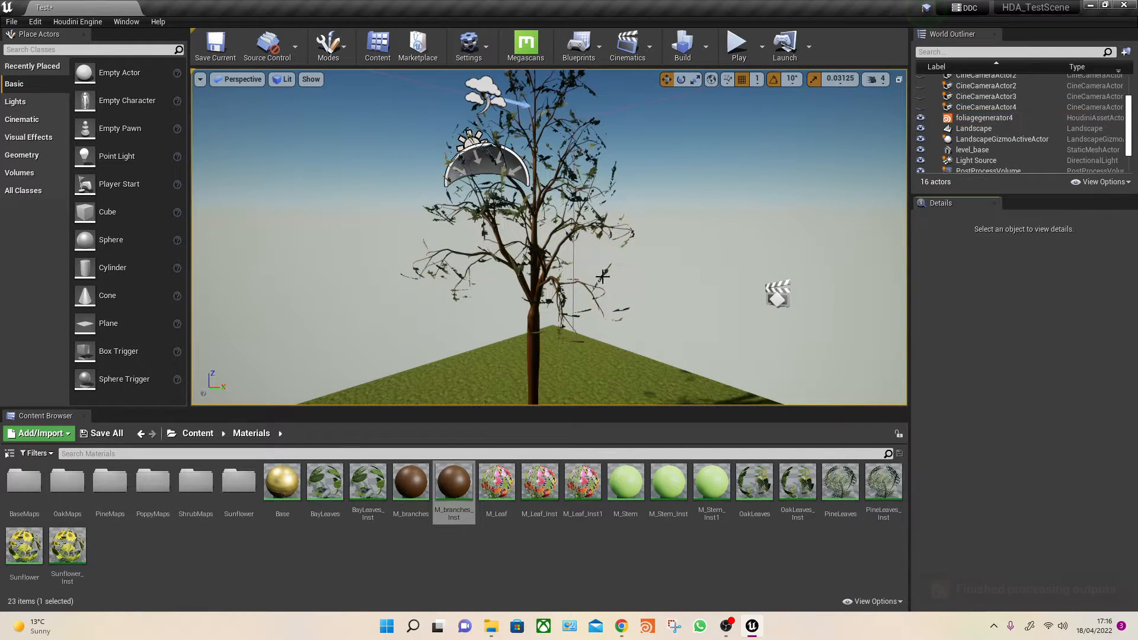
right_drag(617, 276, 617, 260)
click(617, 259)
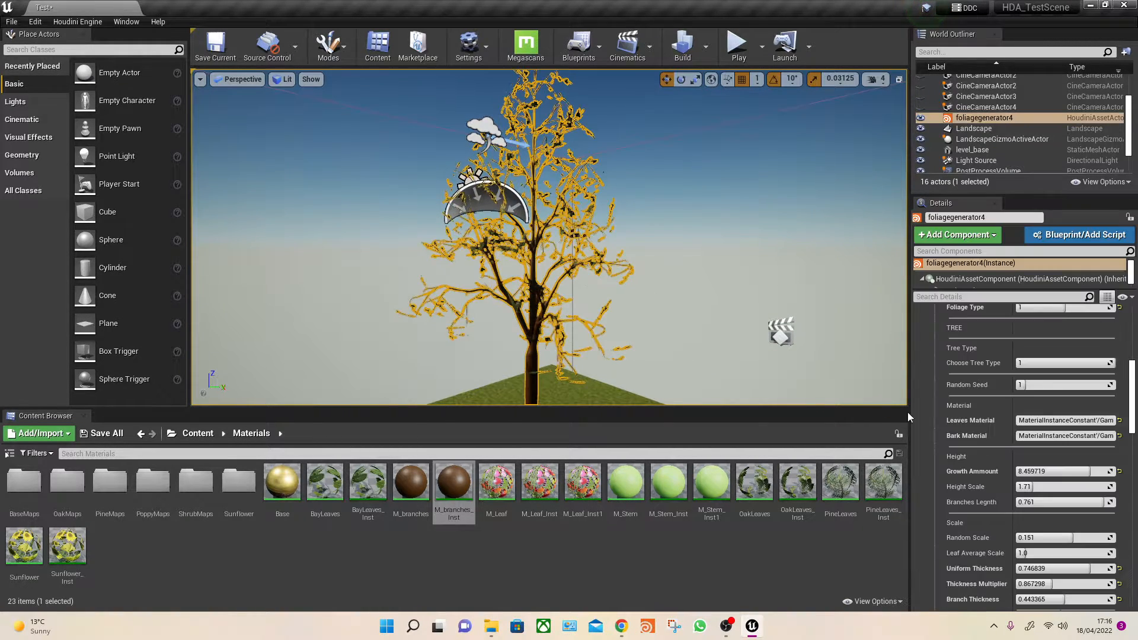
- Set Choose Tree Type to 0 and review that tree type's height, scale and tropism parameters
scroll(1073, 495, down, 10)
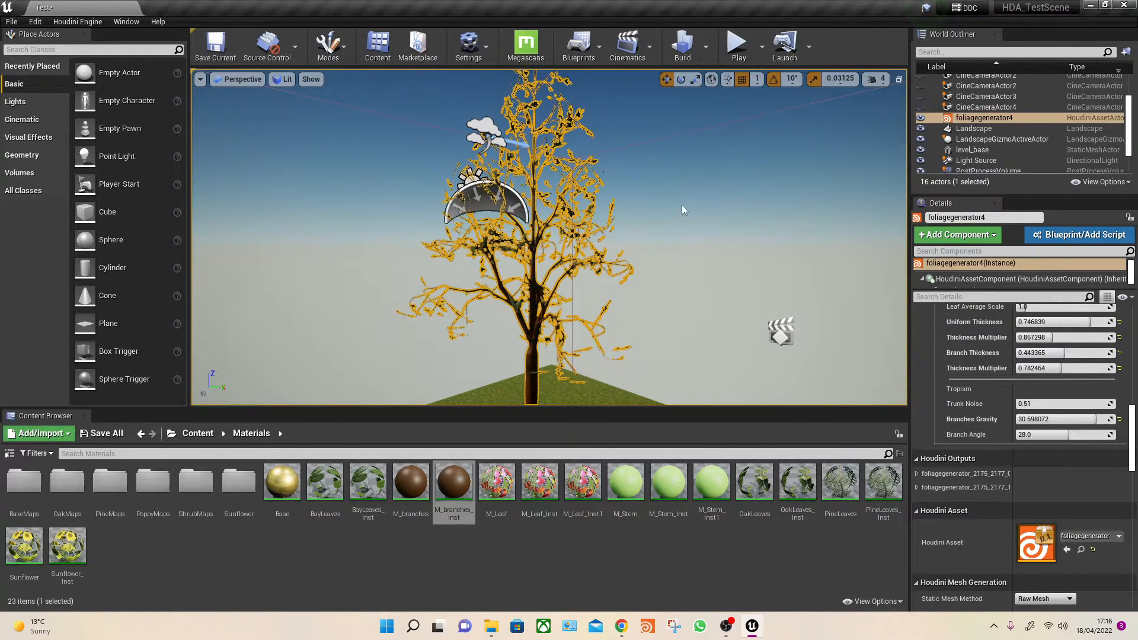
scroll(1004, 459, up, 10)
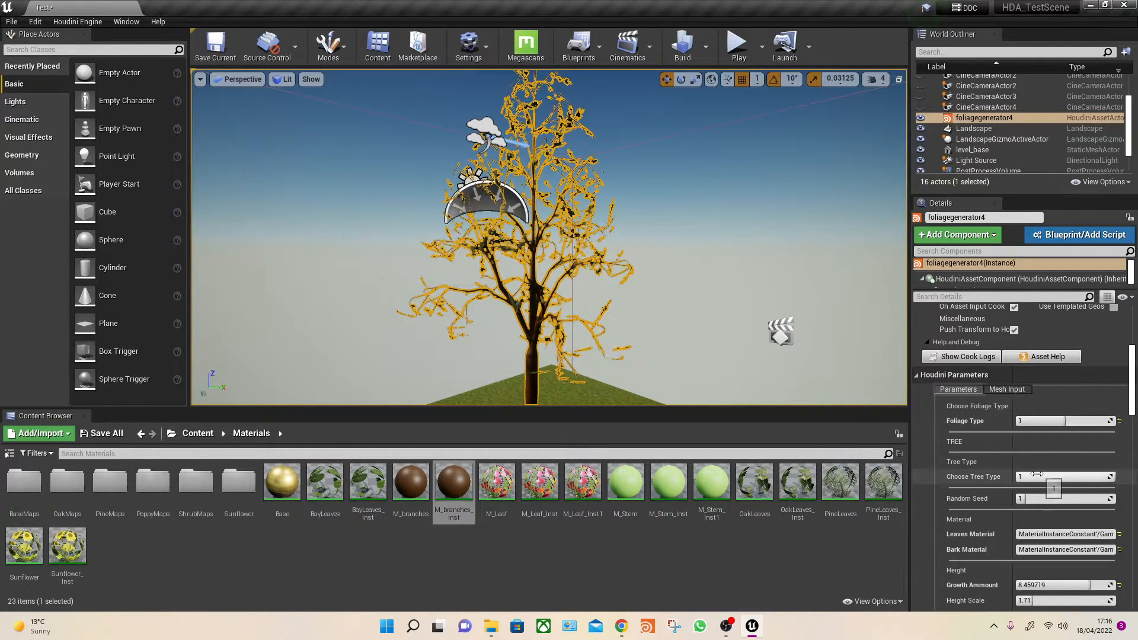
scroll(1053, 468, down, 1)
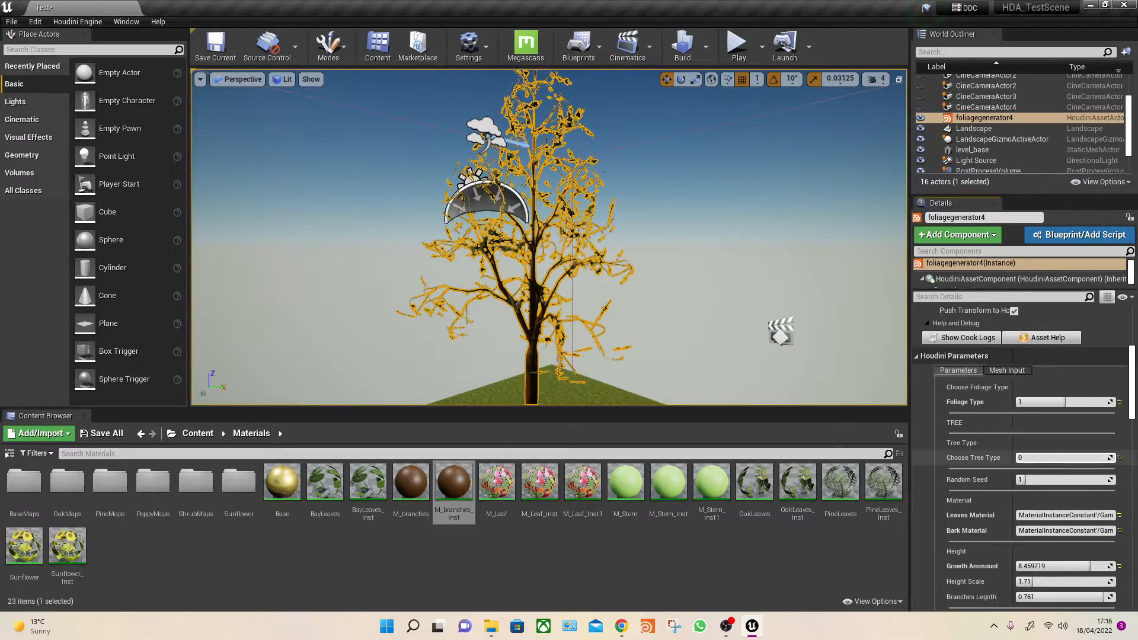
right_drag(564, 301, 561, 329)
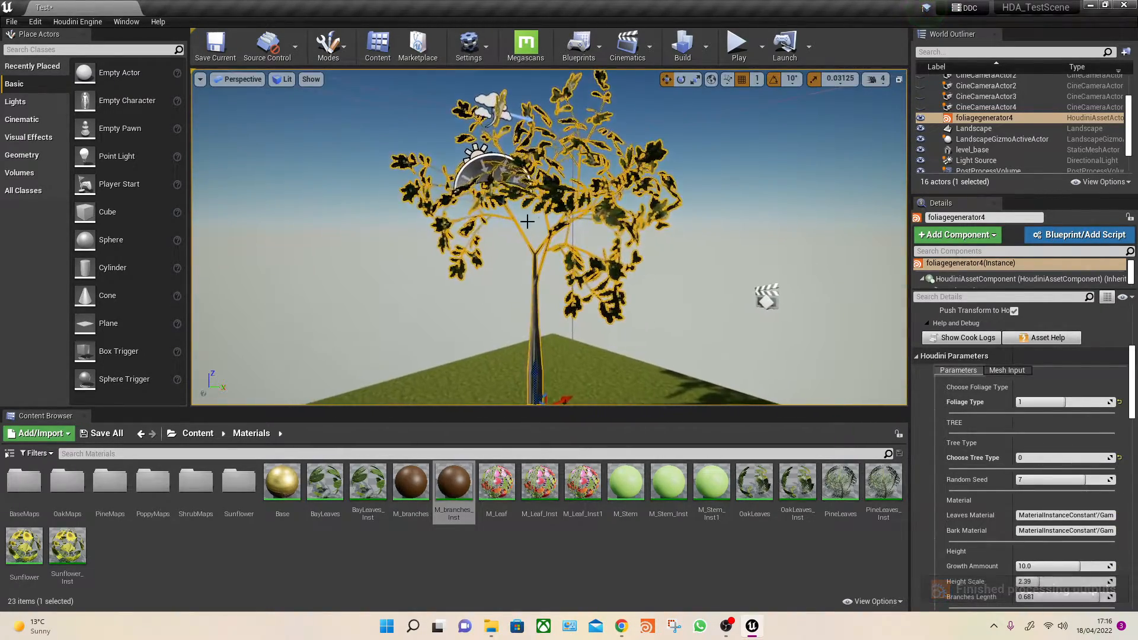
scroll(998, 479, down, 5)
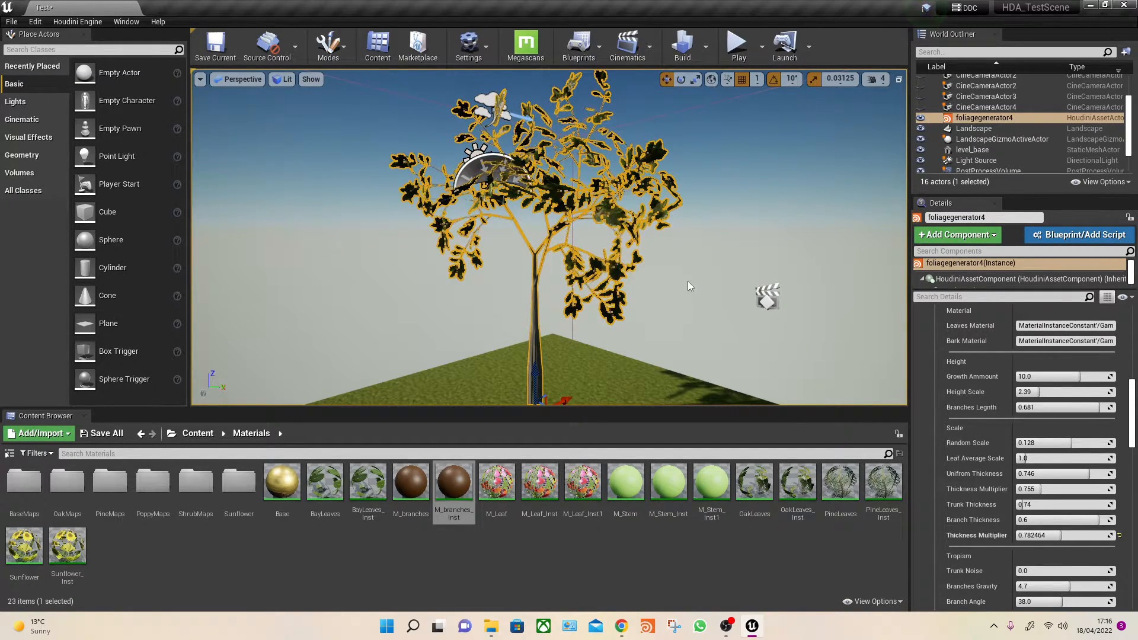
alt+drag(775, 292, 661, 309)
scroll(998, 443, down, 3)
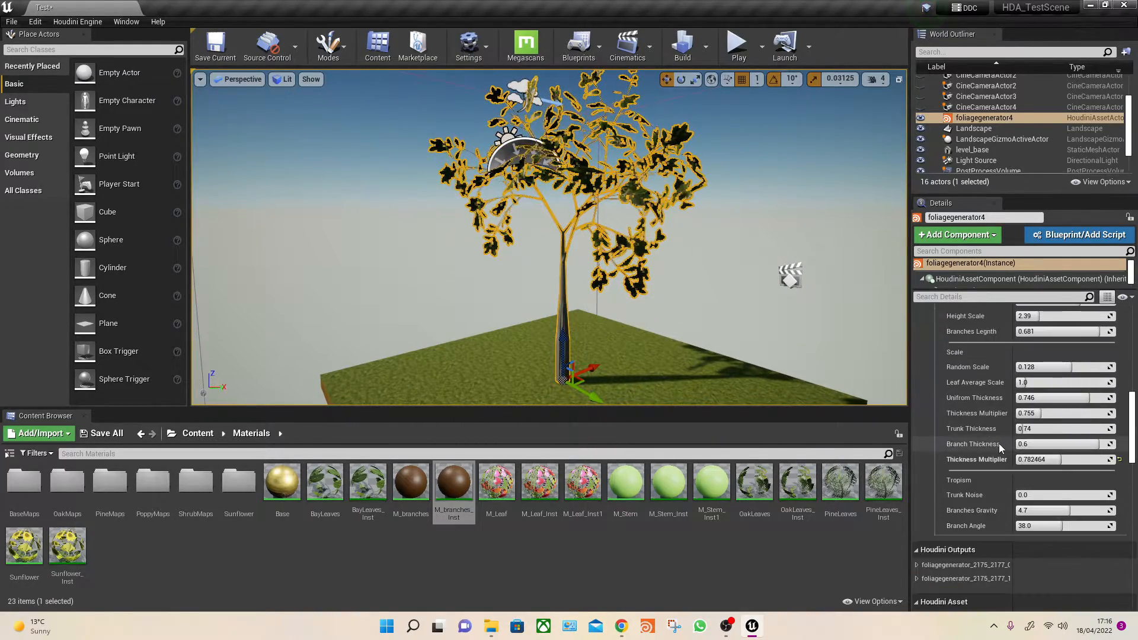
scroll(987, 476, up, 2)
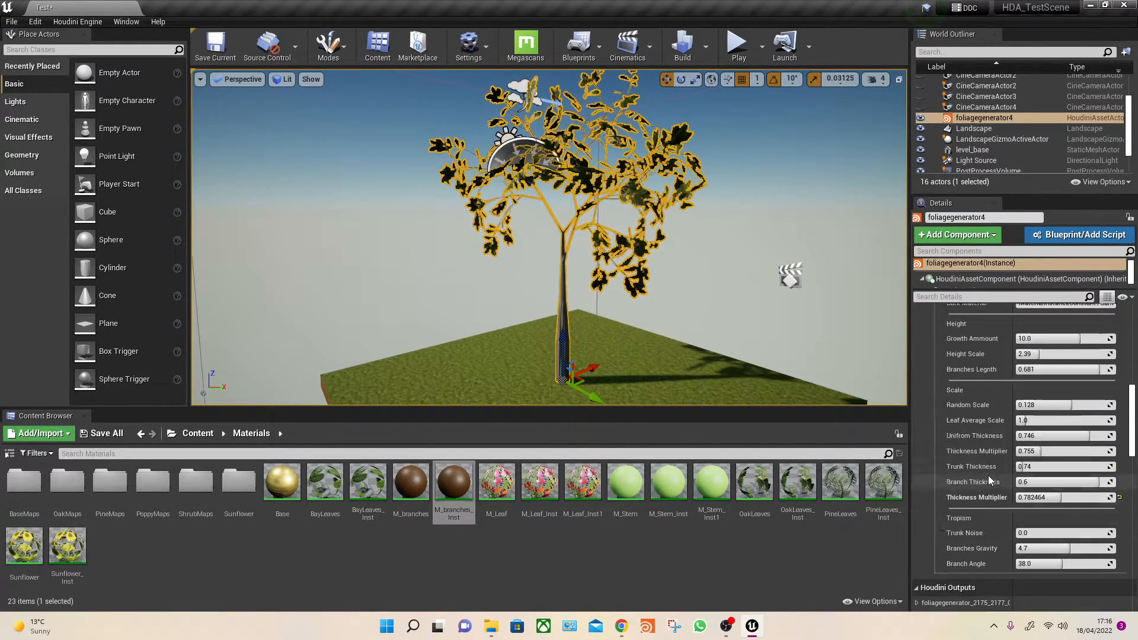
scroll(987, 475, up, 10)
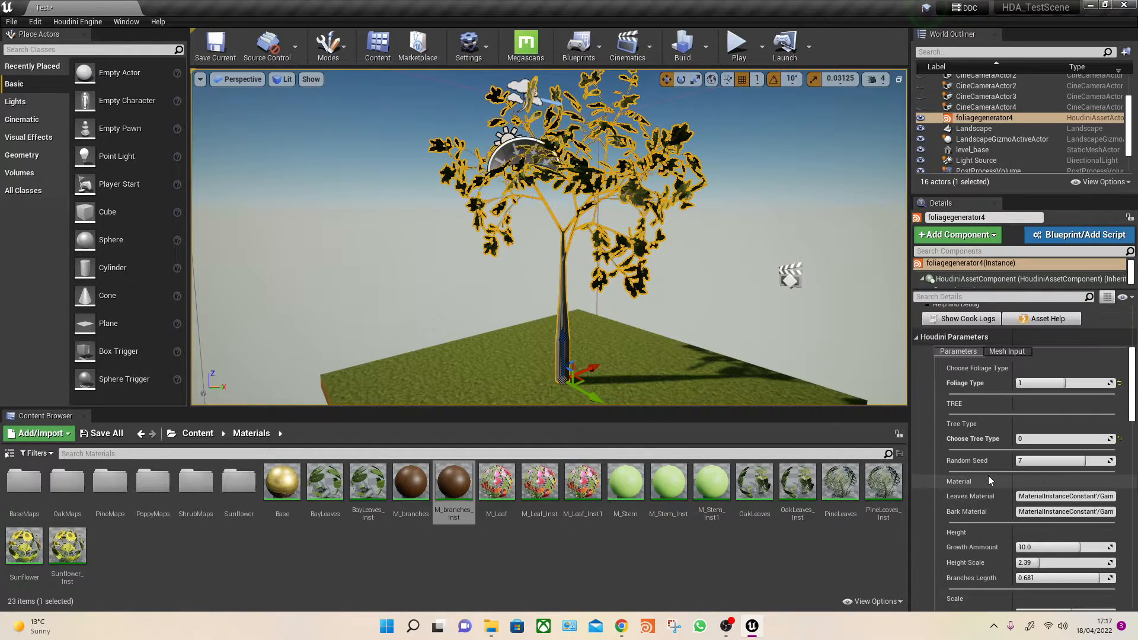
- Switch the generator's Foliage Type to 2 to produce shrubs
scroll(1007, 462, up, 2)
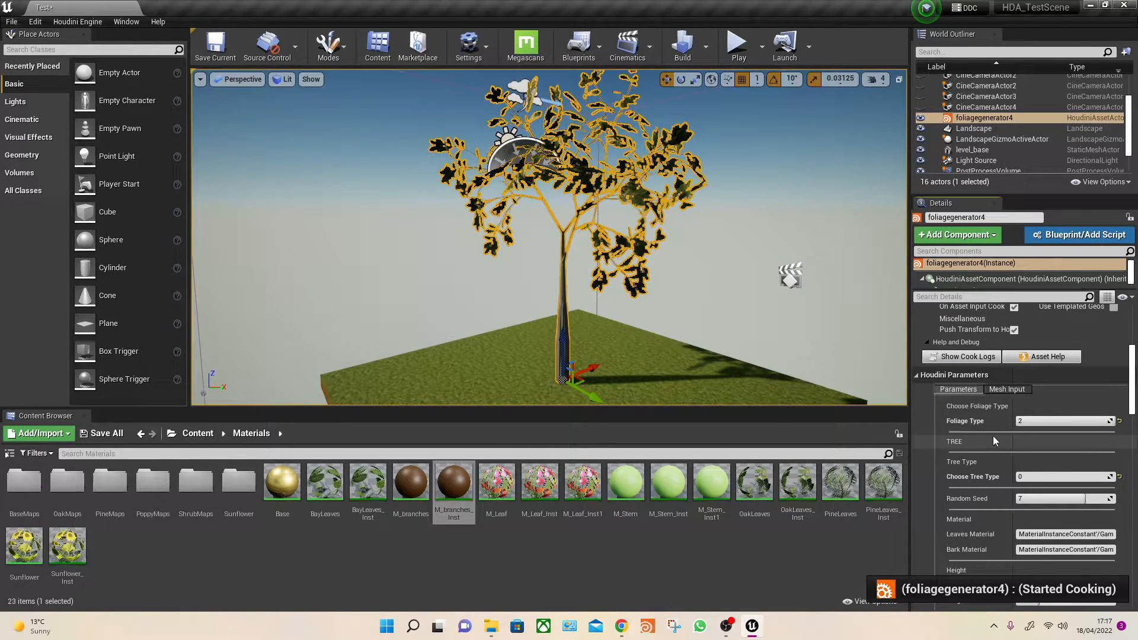
right_drag(770, 255, 815, 276)
drag(541, 315, 349, 365)
right_drag(536, 249, 584, 323)
scroll(1004, 453, down, 1)
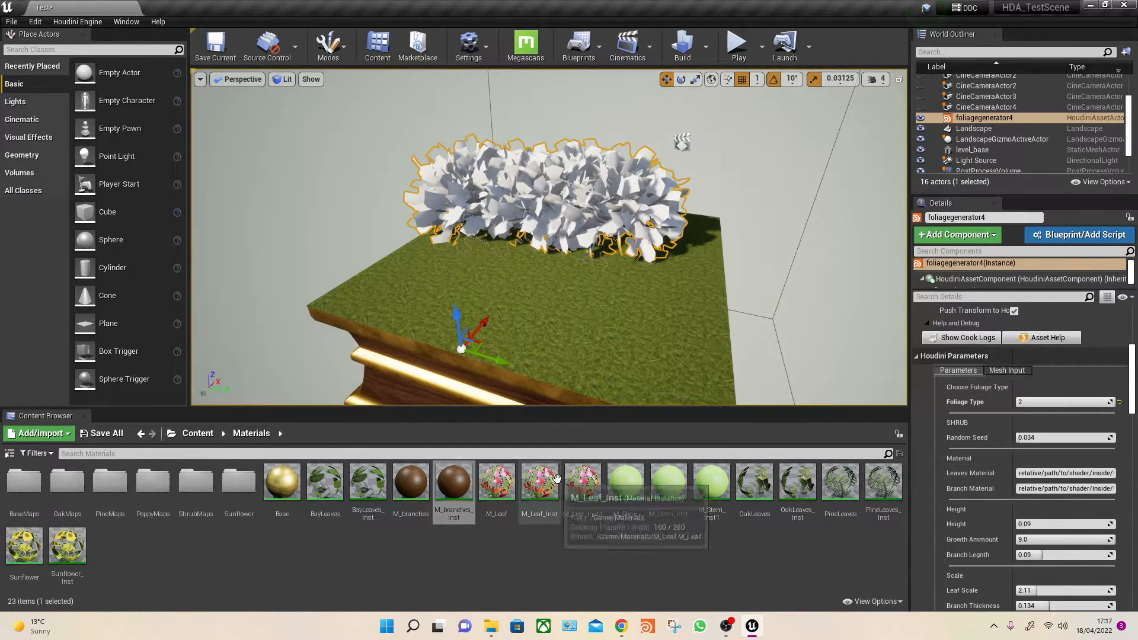
- Replace the shrub's Leaves Material path with the copied reference of the BayLeaves_Inst material instance
right_click(371, 479)
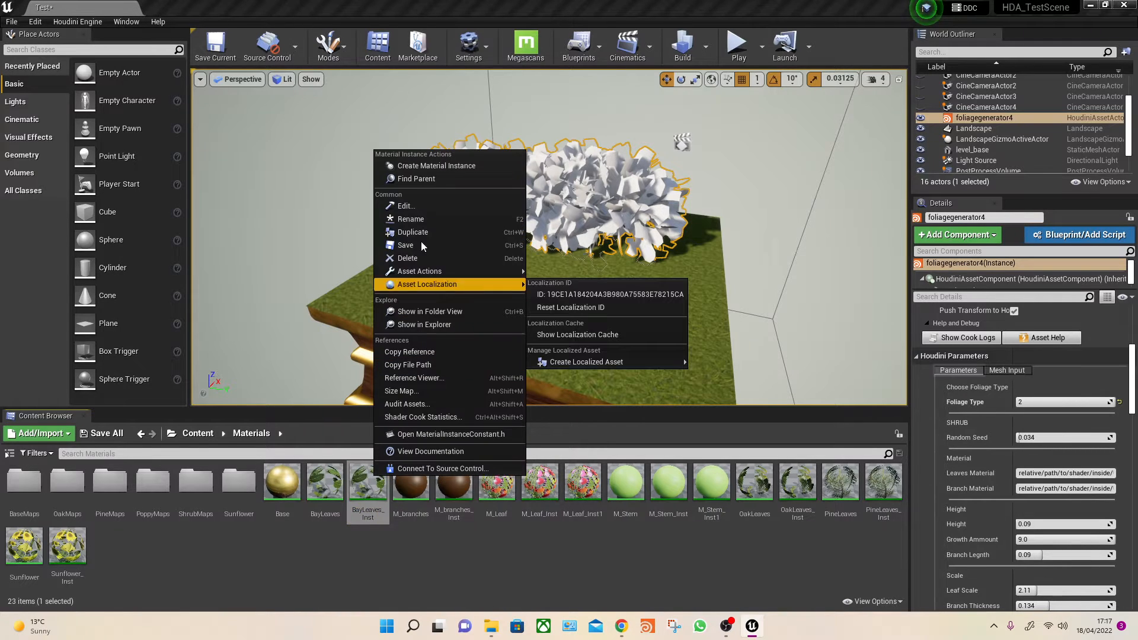
click(429, 351)
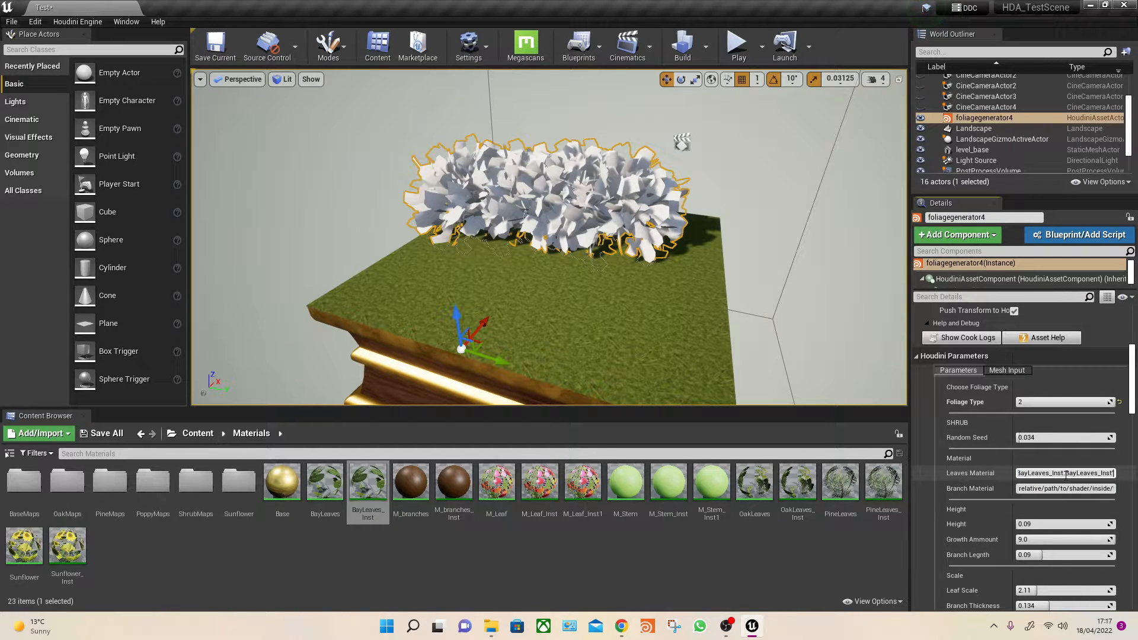
key(Return)
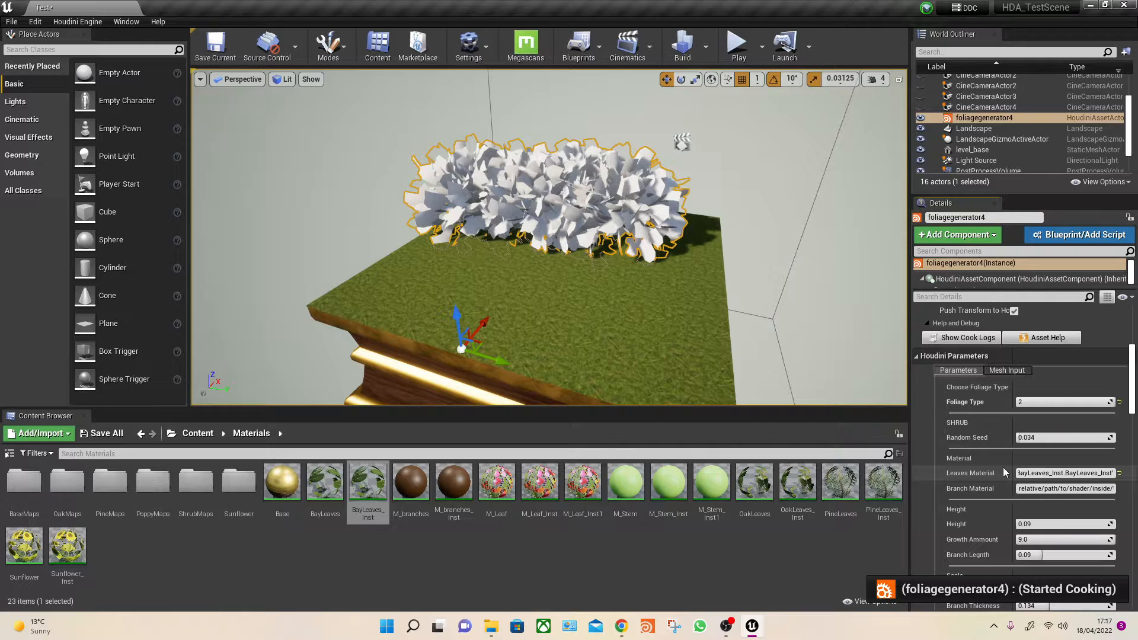
scroll(671, 279, up, 3)
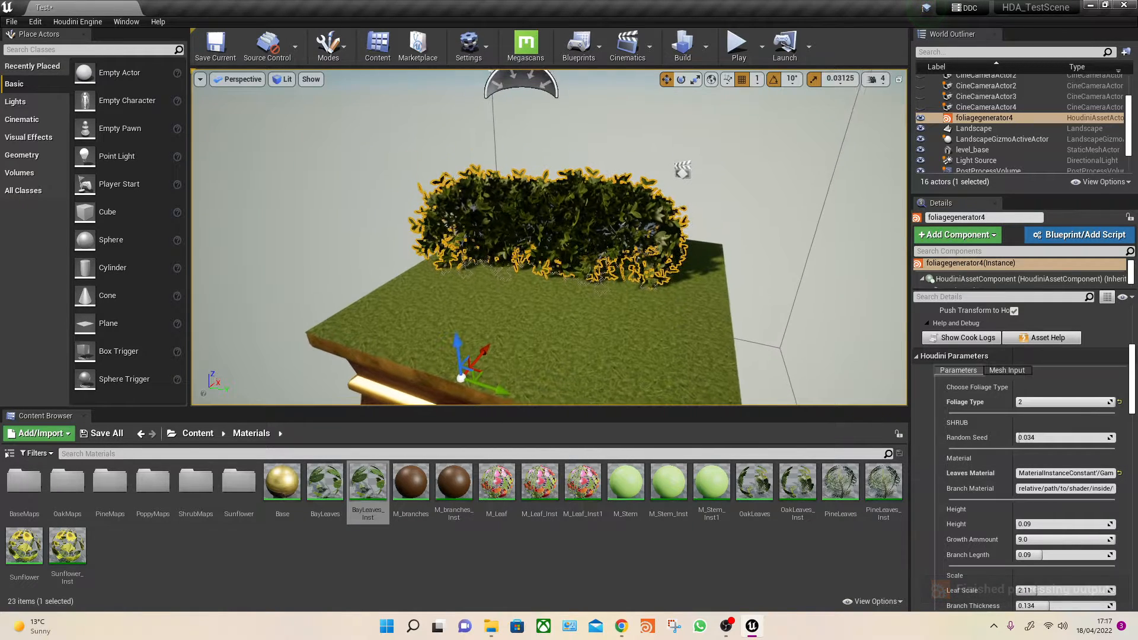
scroll(1013, 503, down, 3)
- Review the shrub's scale, grouping and arc parameters, and set its Arc Angle to 270
scroll(1009, 497, down, 6)
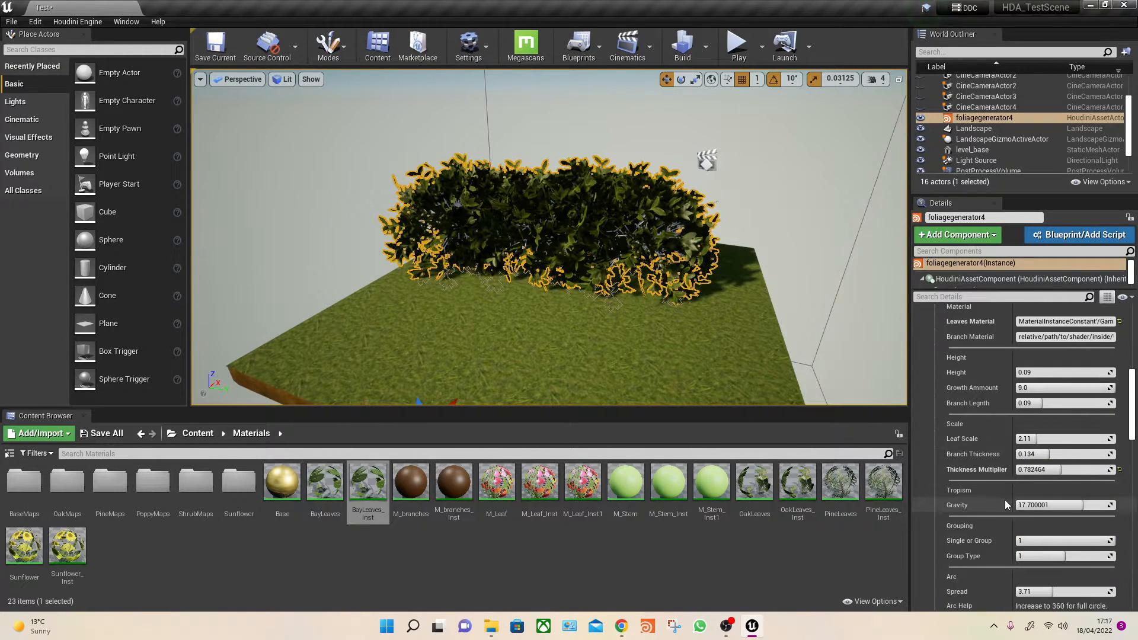
scroll(1007, 480, down, 1)
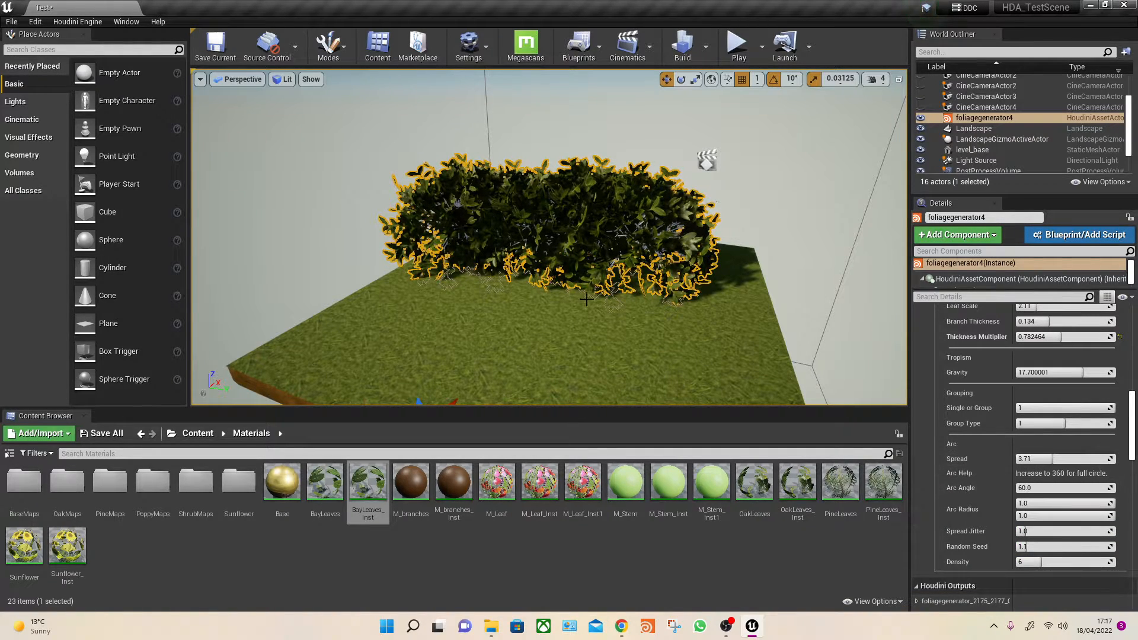
right_drag(829, 332, 833, 361)
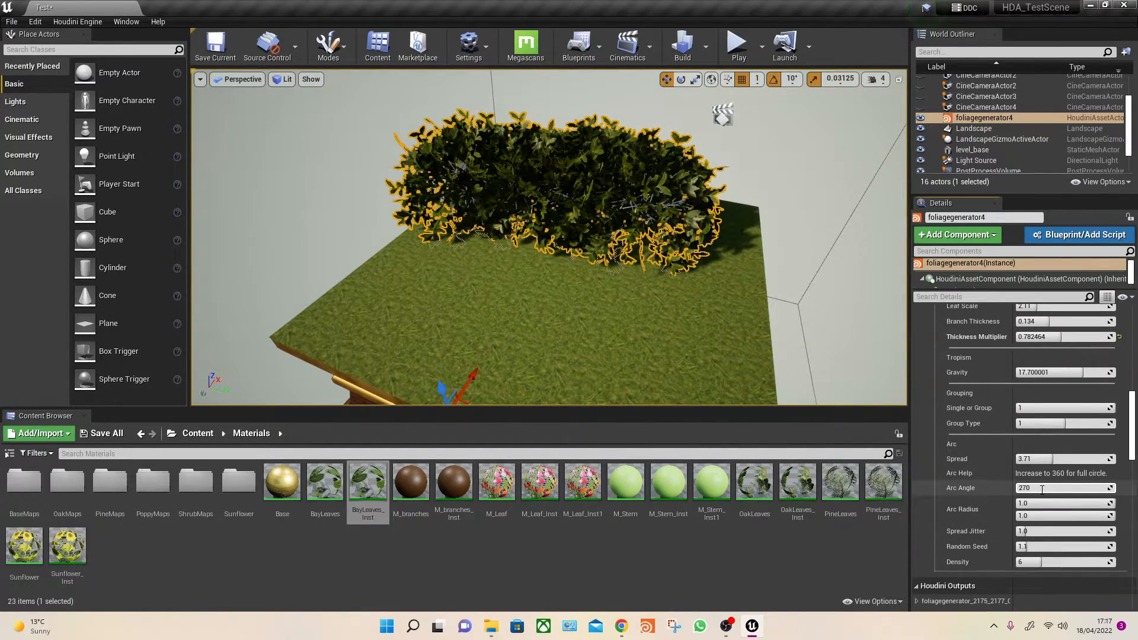
key(Return)
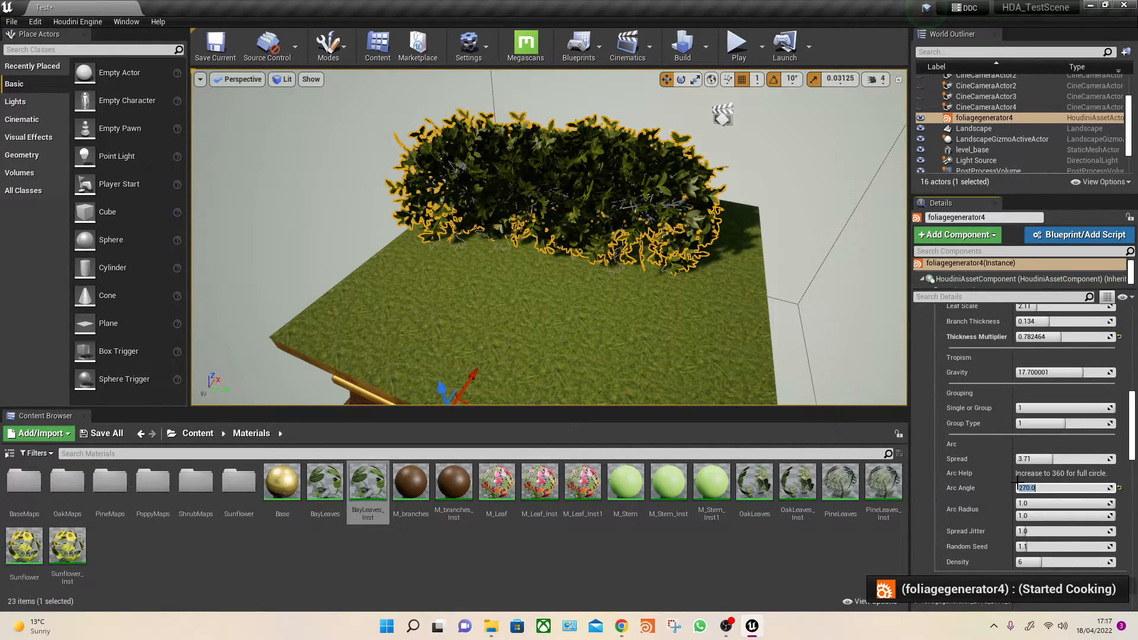
right_drag(830, 332, 753, 380)
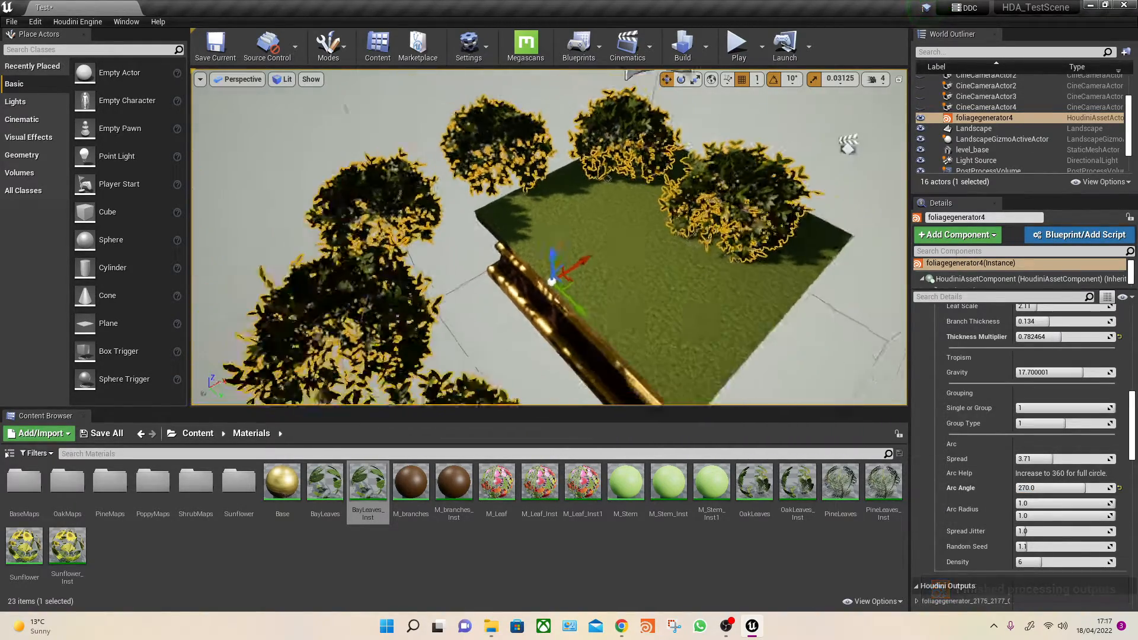
right_drag(490, 189, 436, 175)
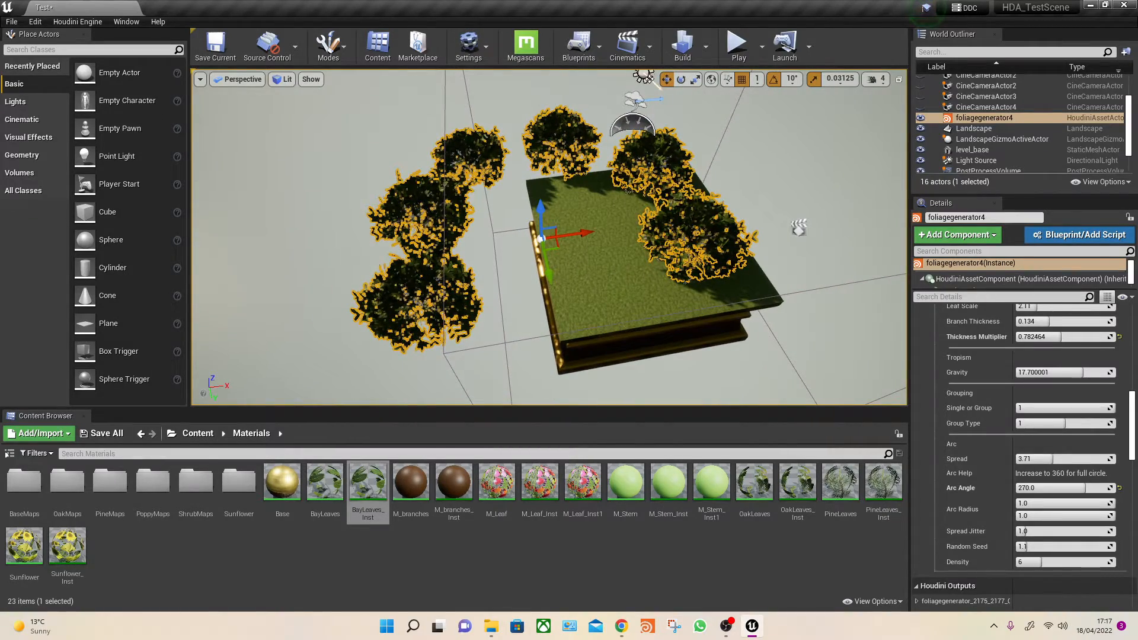
- Set the shrub group's Arc Angle to 180 and switch its Group Type to 2 for a circle scatter
click(1055, 489)
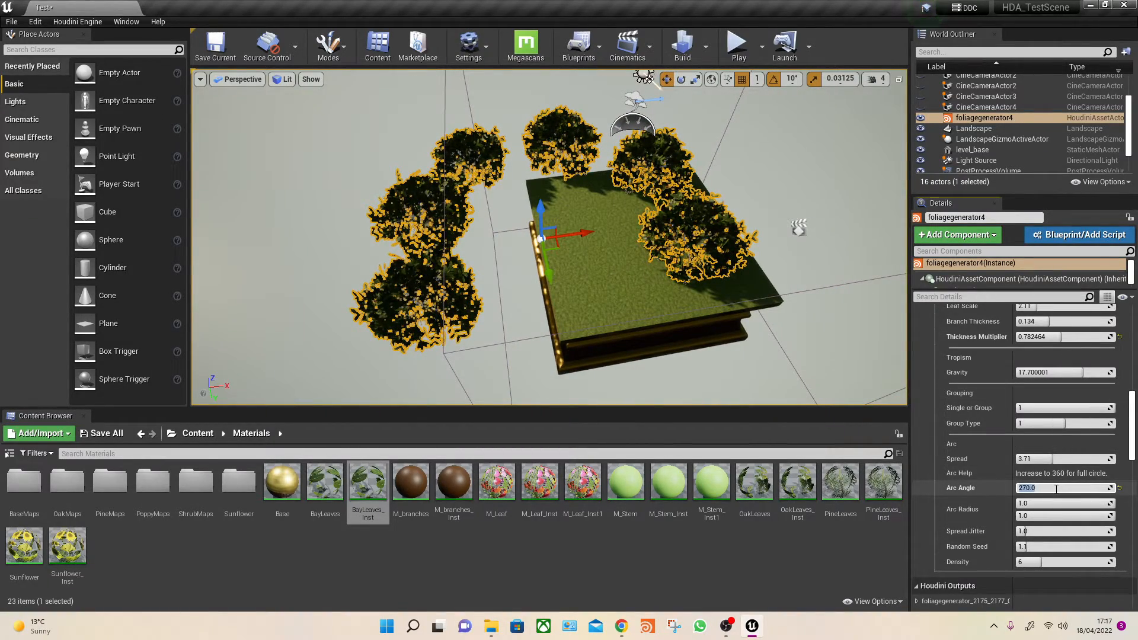
key(Return)
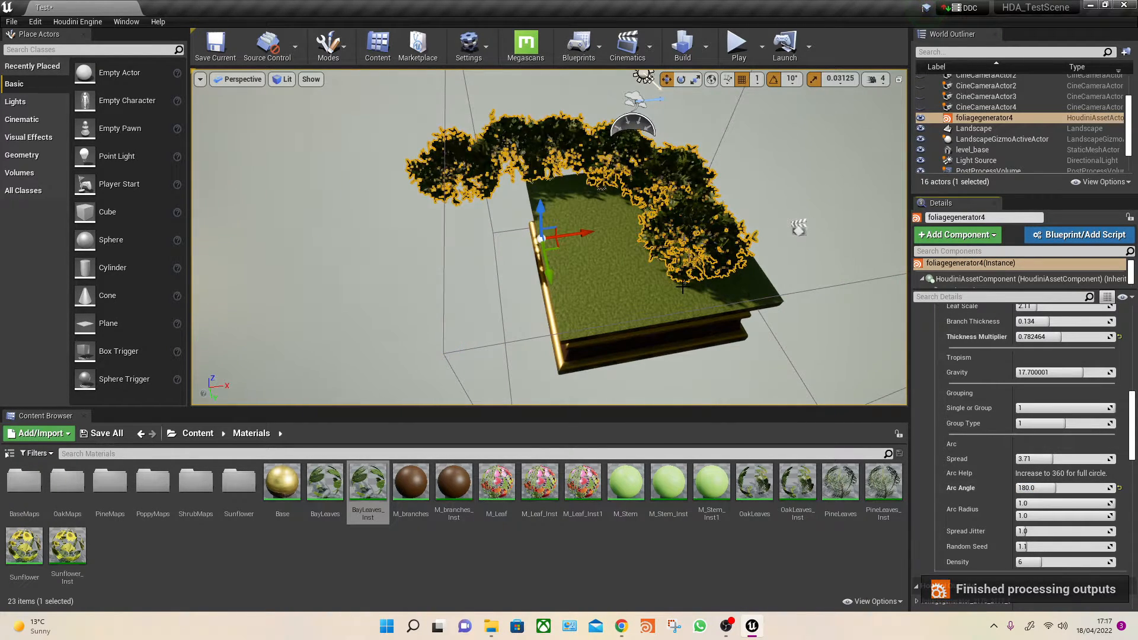
right_drag(669, 293, 729, 290)
key(a)
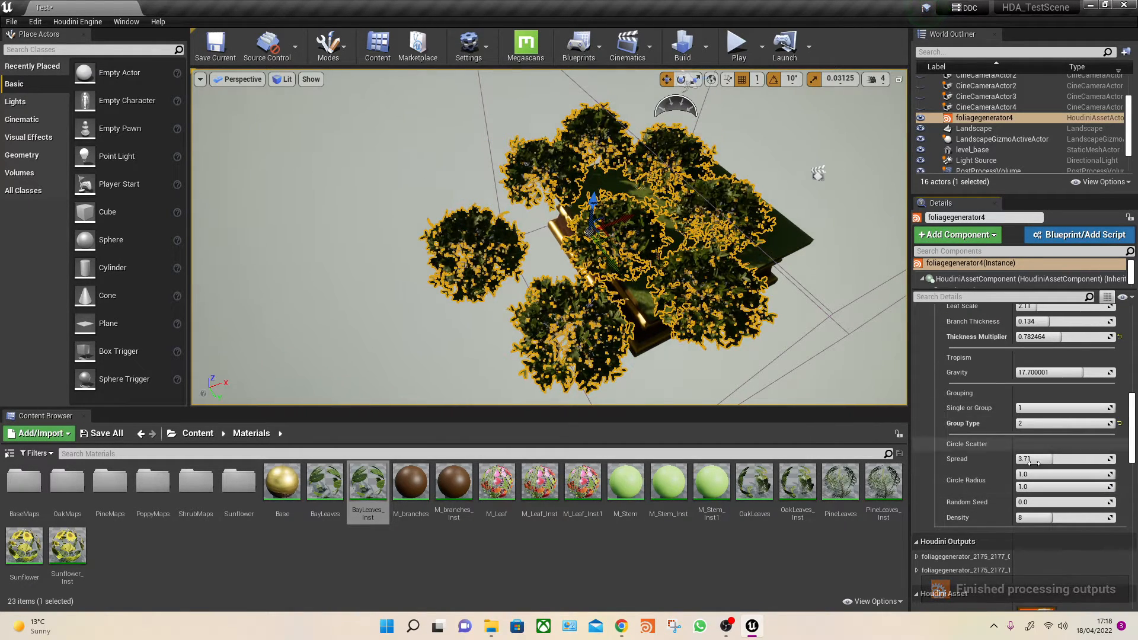
- Inspect the circle-scattered shrubs' leaves and branches up close and frame the whole group
scroll(976, 468, up, 5)
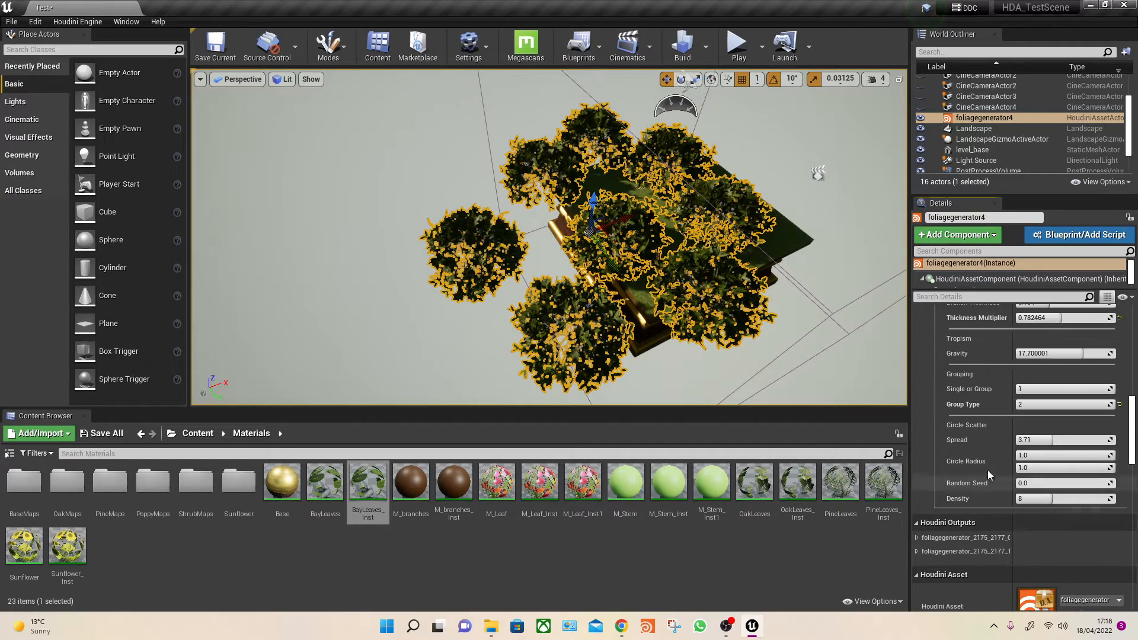
scroll(987, 470, up, 15)
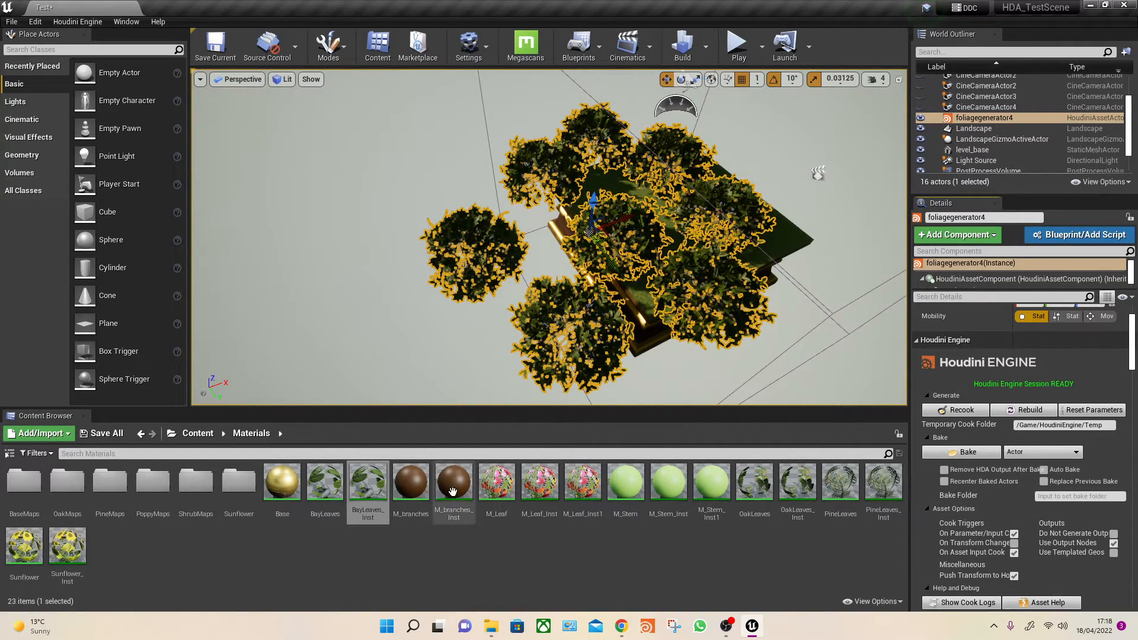
key(w)
right_drag(504, 308, 513, 368)
right_drag(500, 273, 501, 268)
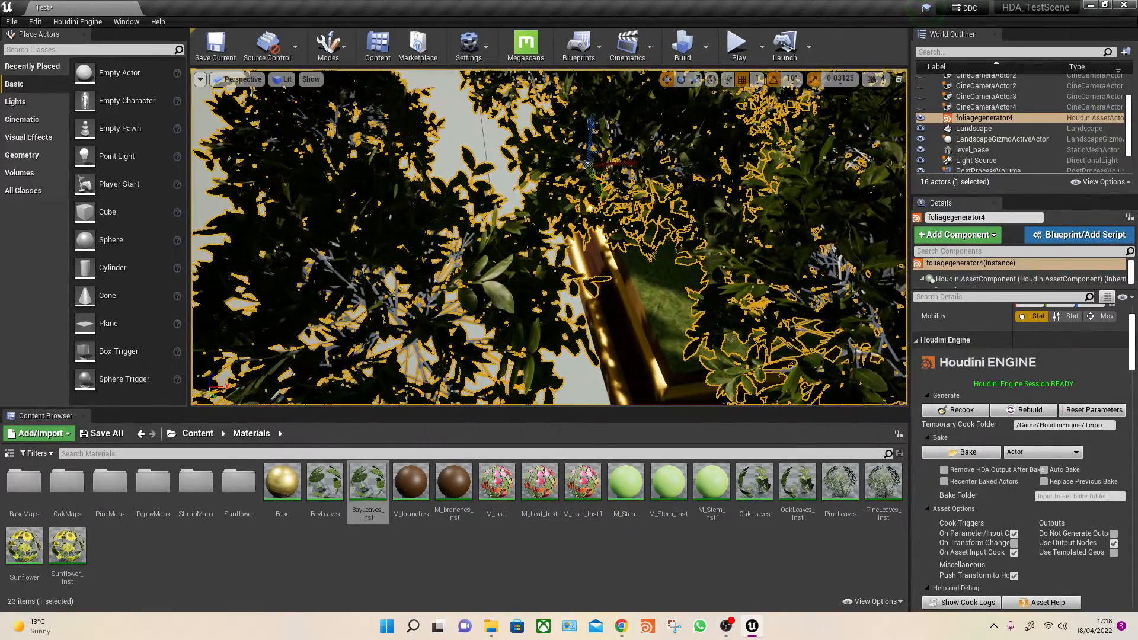
key(f)
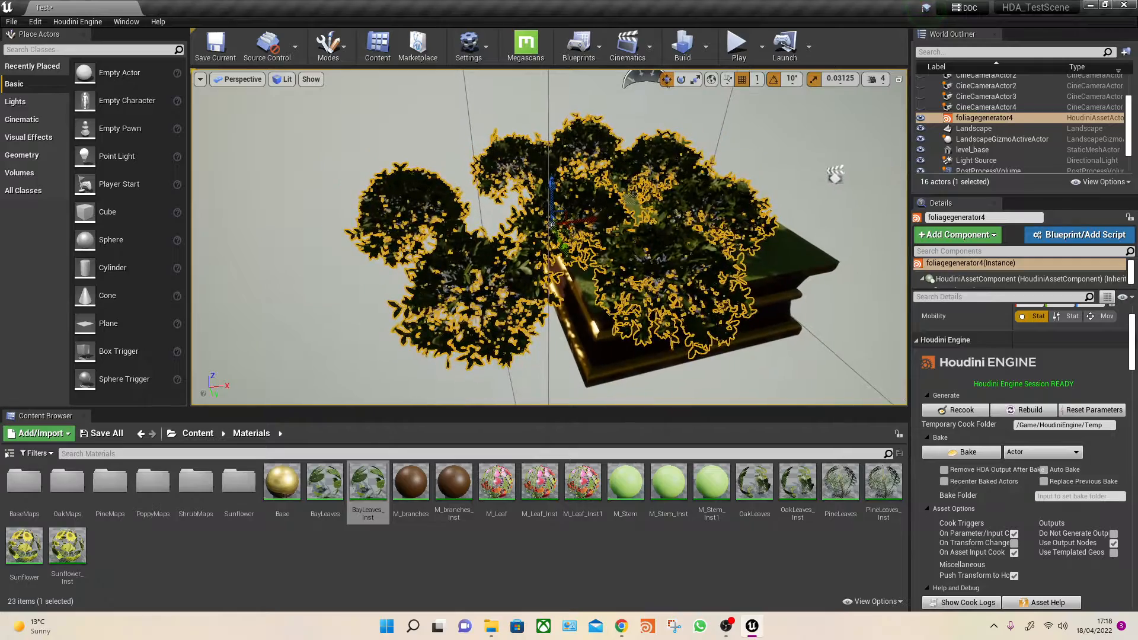
- Review the shrub's material, height, scale, tropism, grouping and circle scatter parameters
scroll(1001, 511, down, 10)
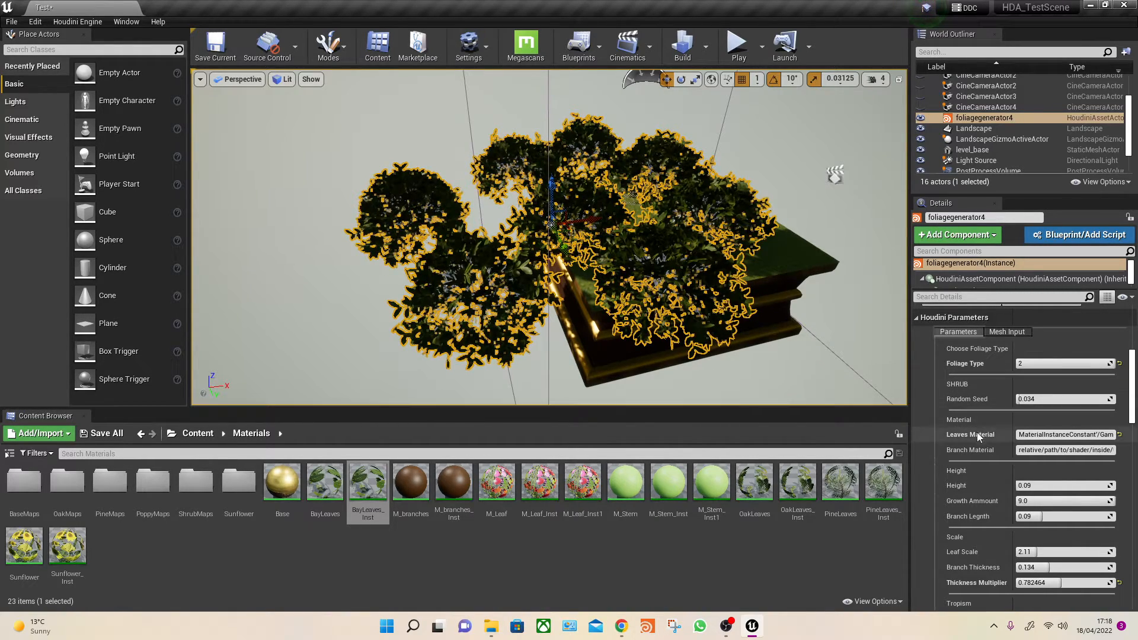
scroll(986, 461, down, 3)
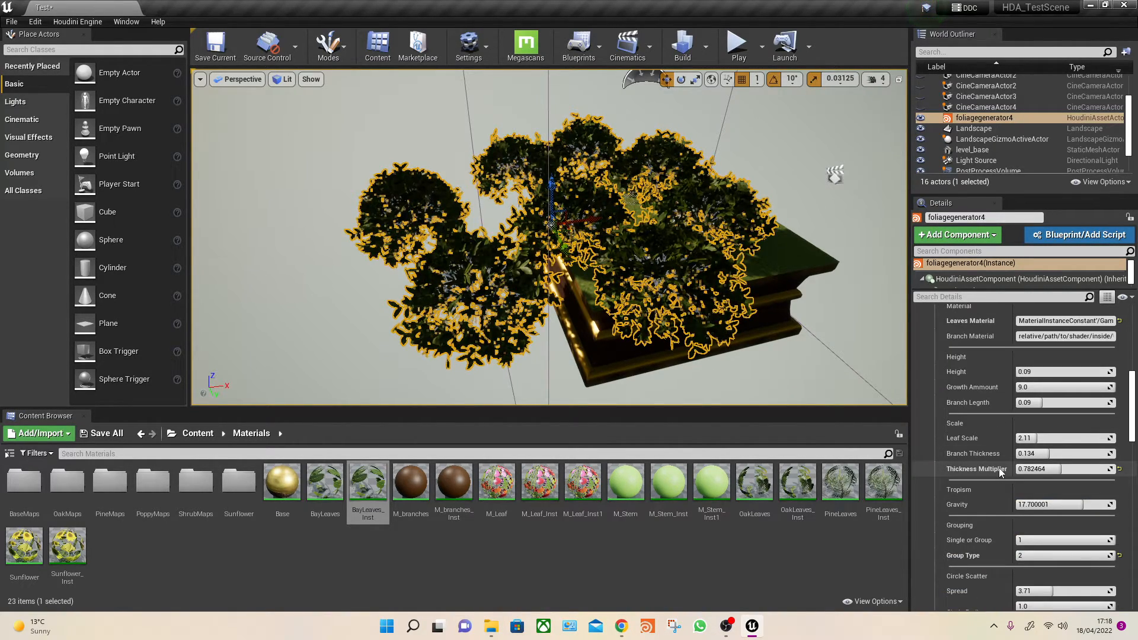
scroll(998, 467, down, 1)
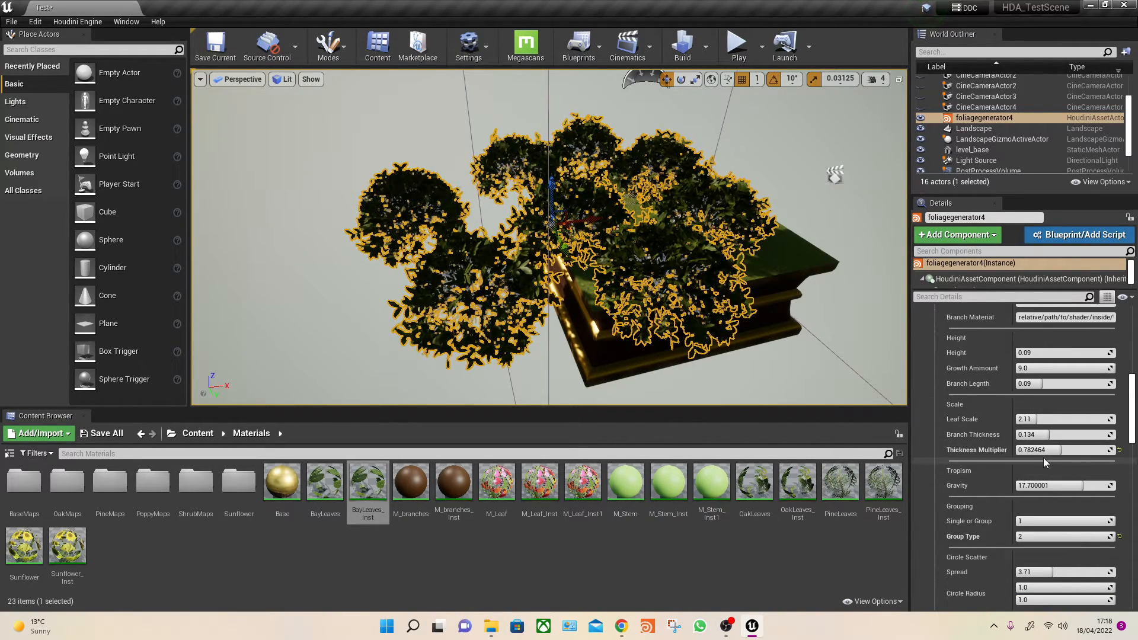
scroll(1034, 466, down, 3)
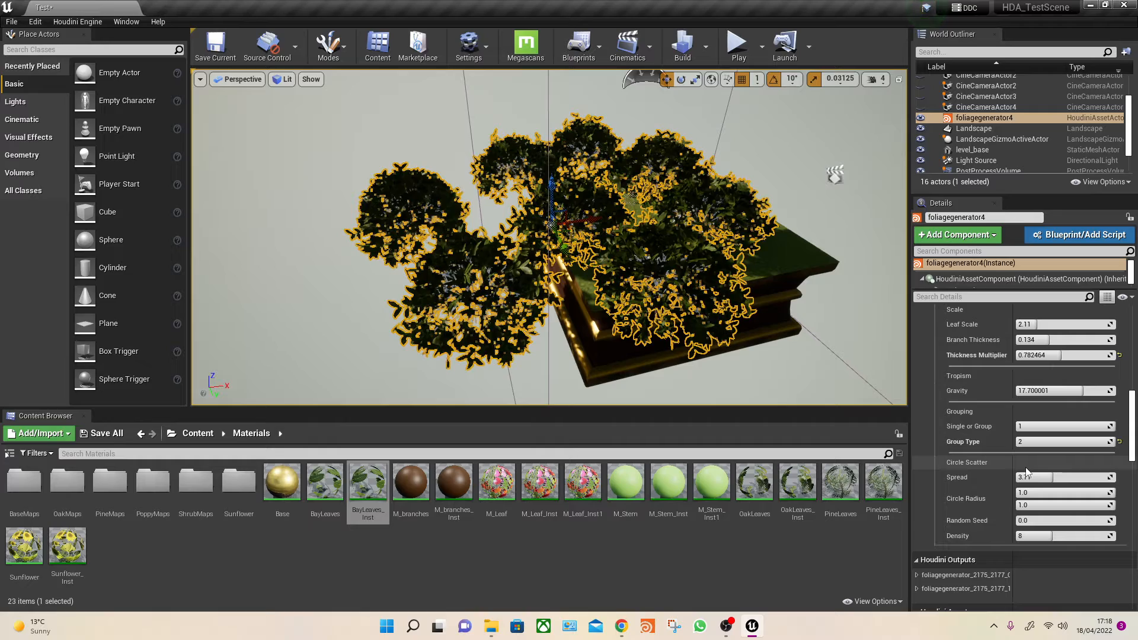
scroll(996, 395, up, 4)
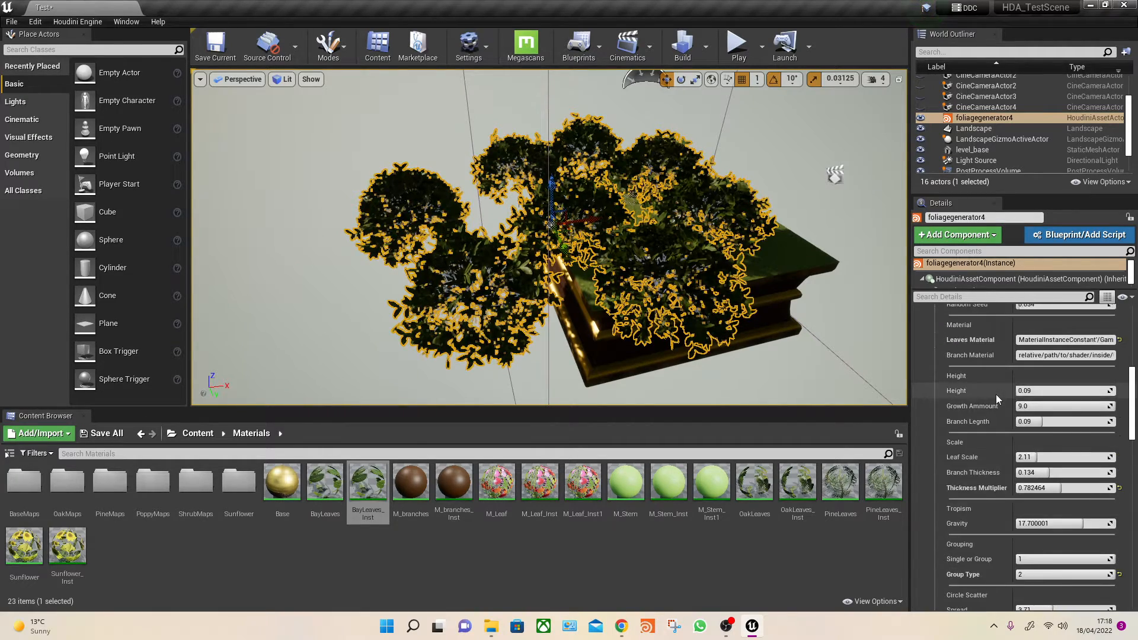
scroll(996, 393, up, 5)
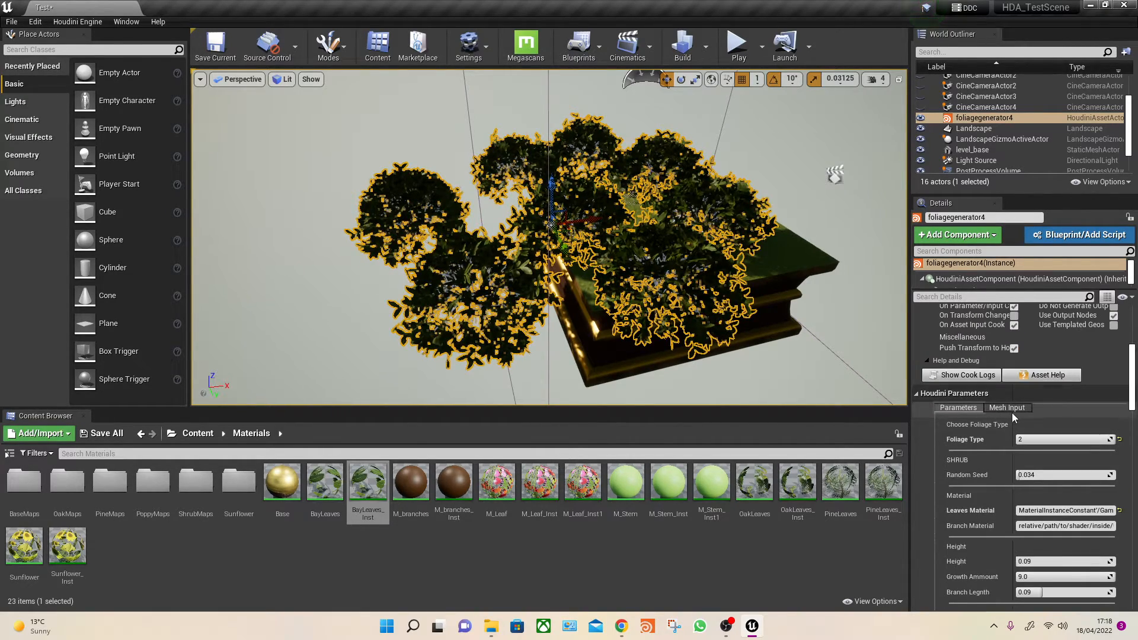
scroll(1009, 437, down, 5)
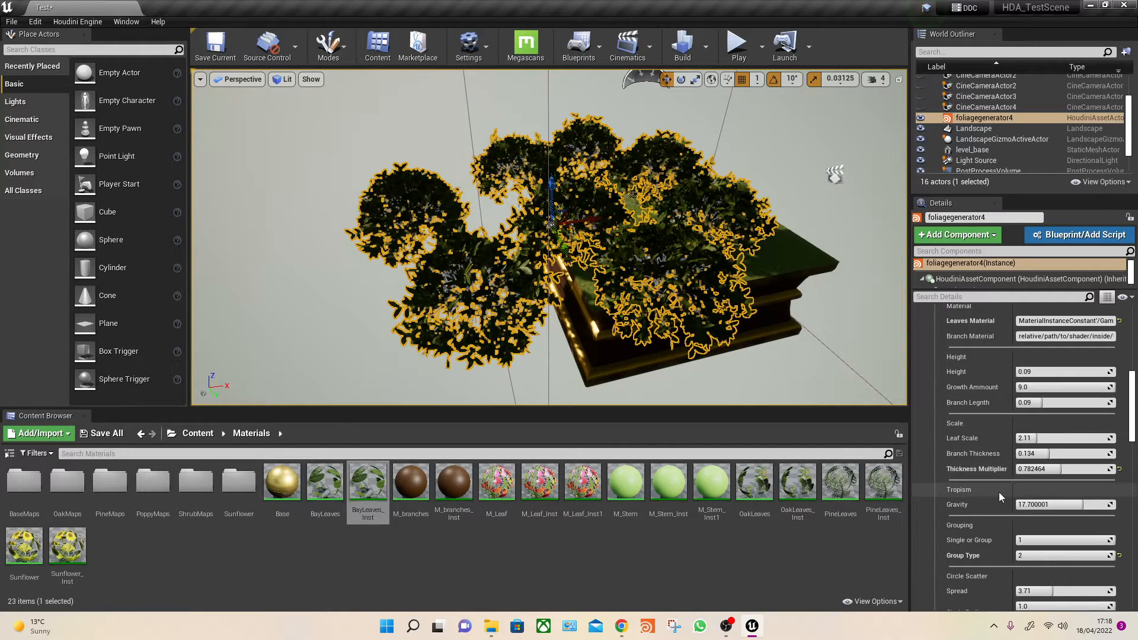
scroll(999, 495, down, 2)
- Check the Leaf Card 1 and 2 mesh input settings, and return to the shrub's general parameters
scroll(1006, 482, up, 10)
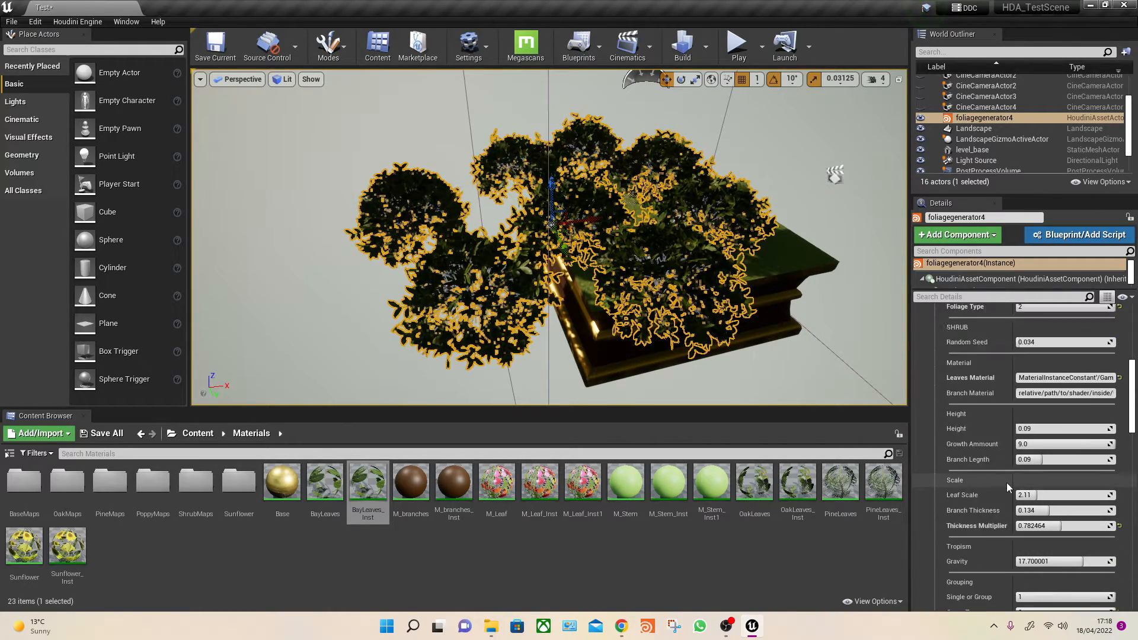
scroll(1015, 432, down, 5)
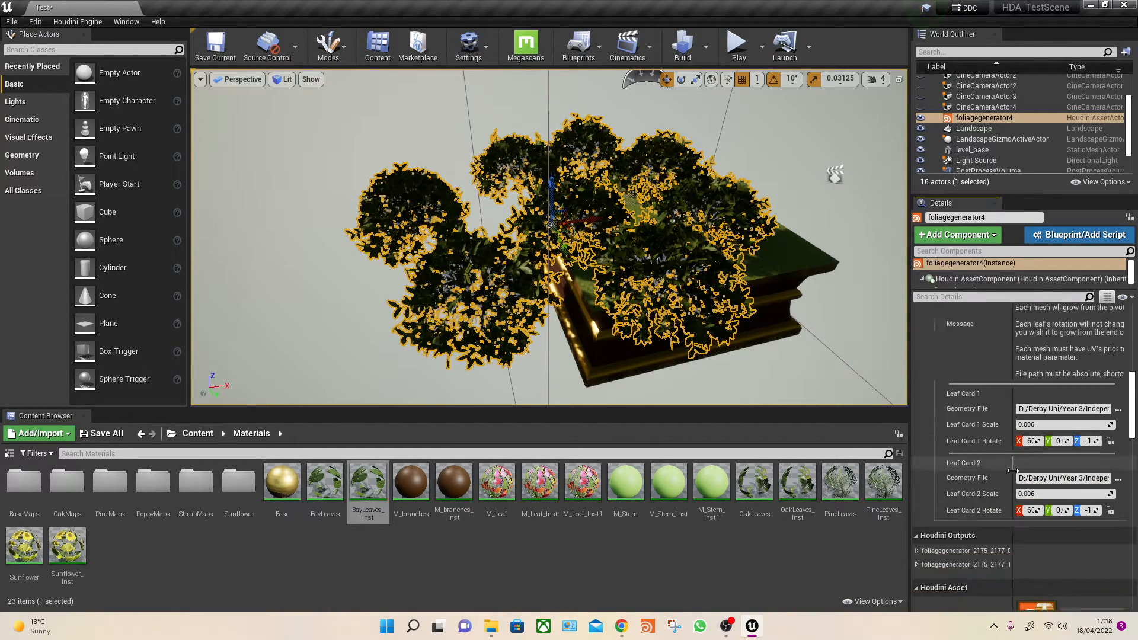
scroll(1015, 451, up, 6)
click(971, 387)
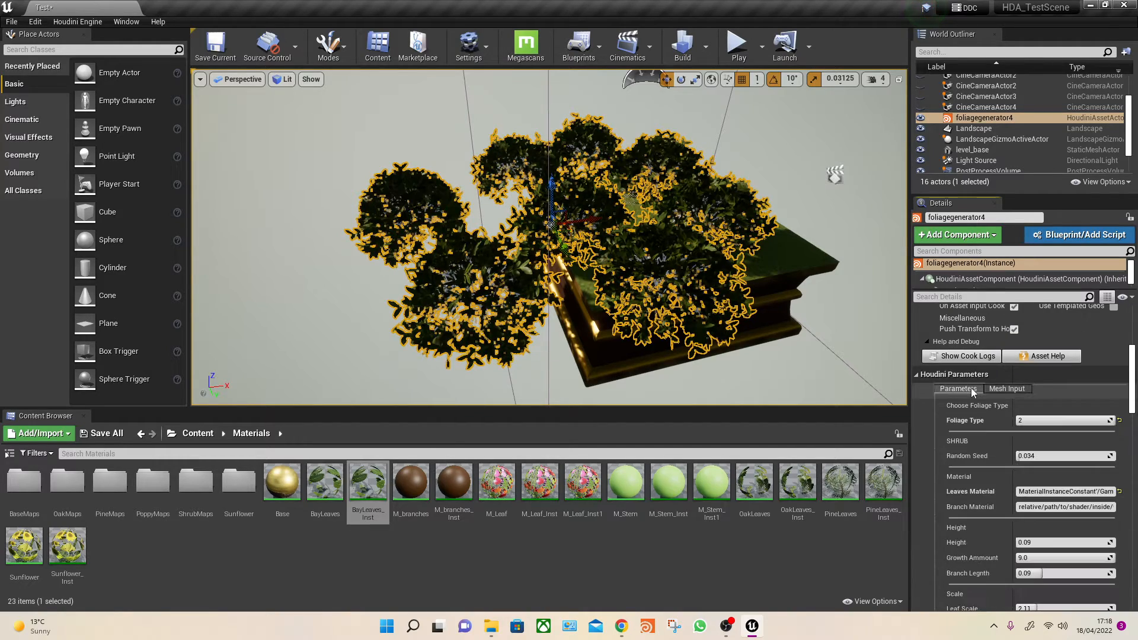
scroll(1019, 476, down, 3)
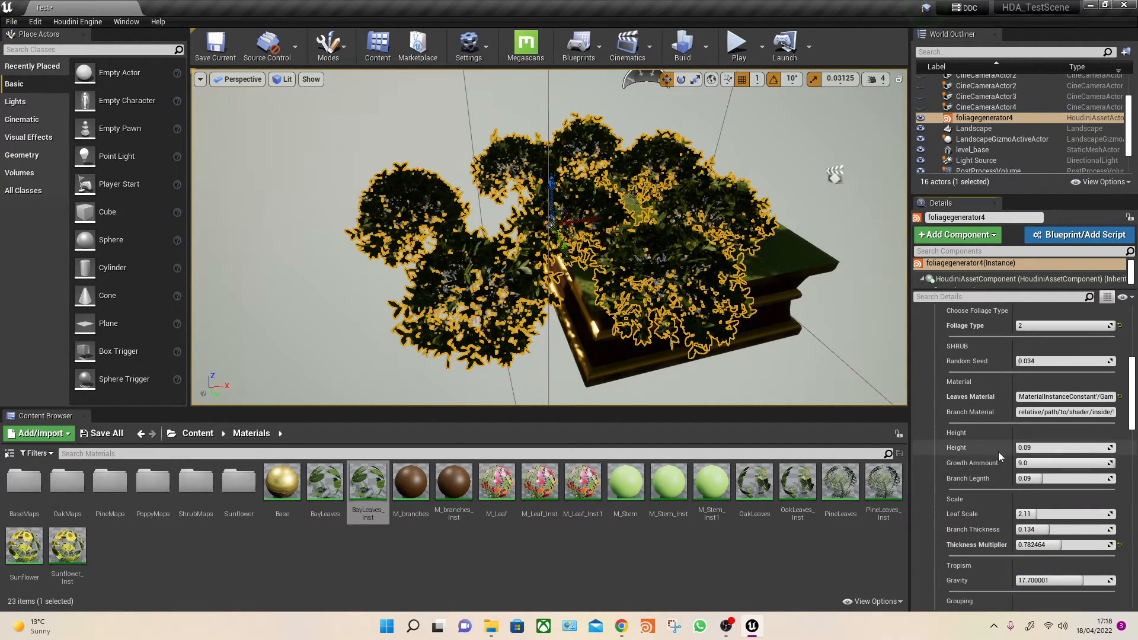
scroll(1006, 443, down, 2)
scroll(1006, 443, up, 4)
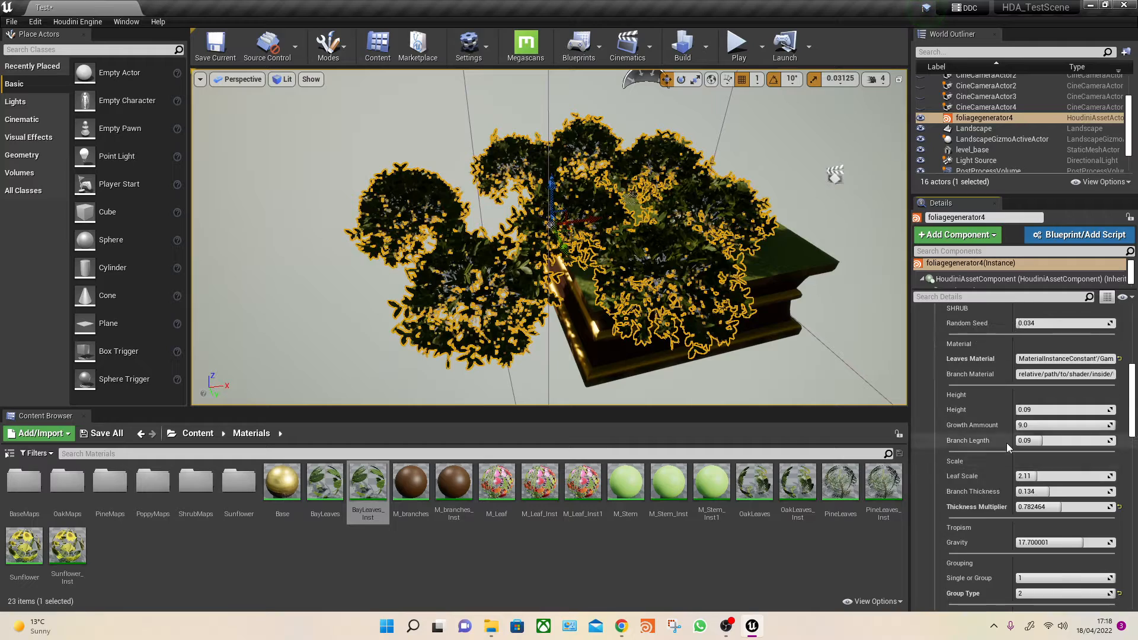